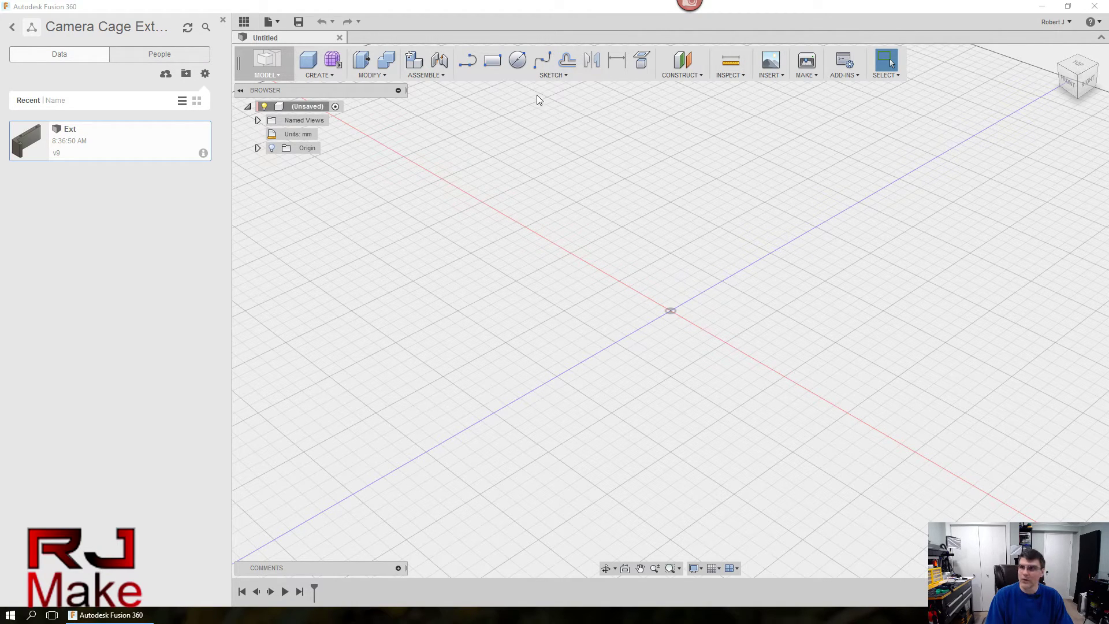
Start a new line sketch on the ground plane
{"action": "left_click", "coordinate": [559, 75]}
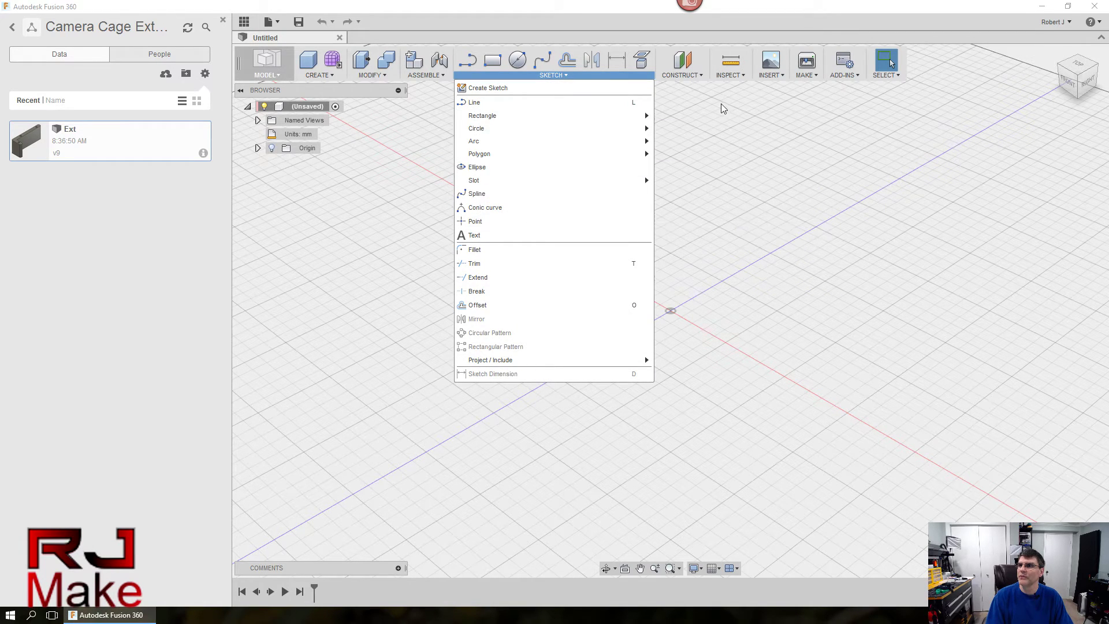
{"action": "left_click", "coordinate": [726, 195]}
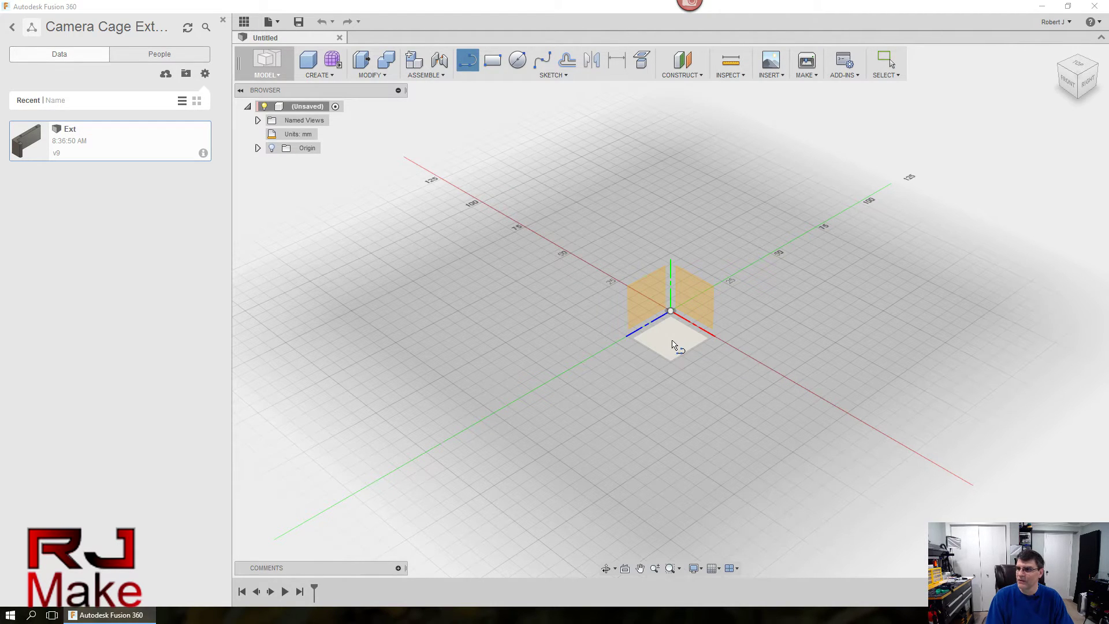
{"action": "left_click", "coordinate": [669, 345]}
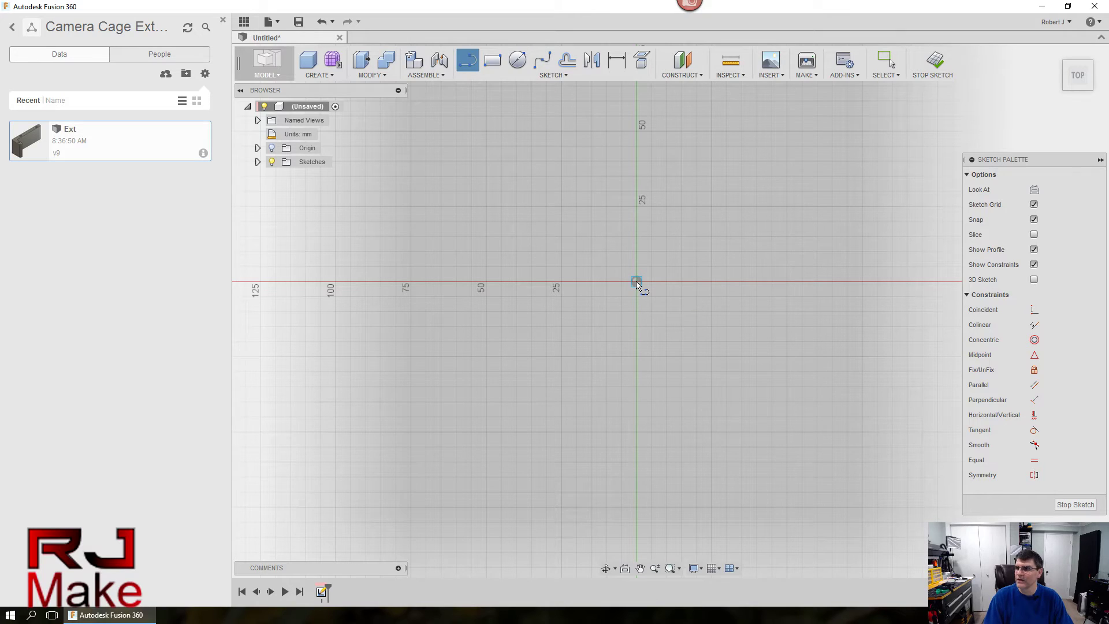
Draw a closed L-shaped outline from the origin with a 60.35 mm vertical outer edge
{"action": "left_click", "coordinate": [637, 282]}
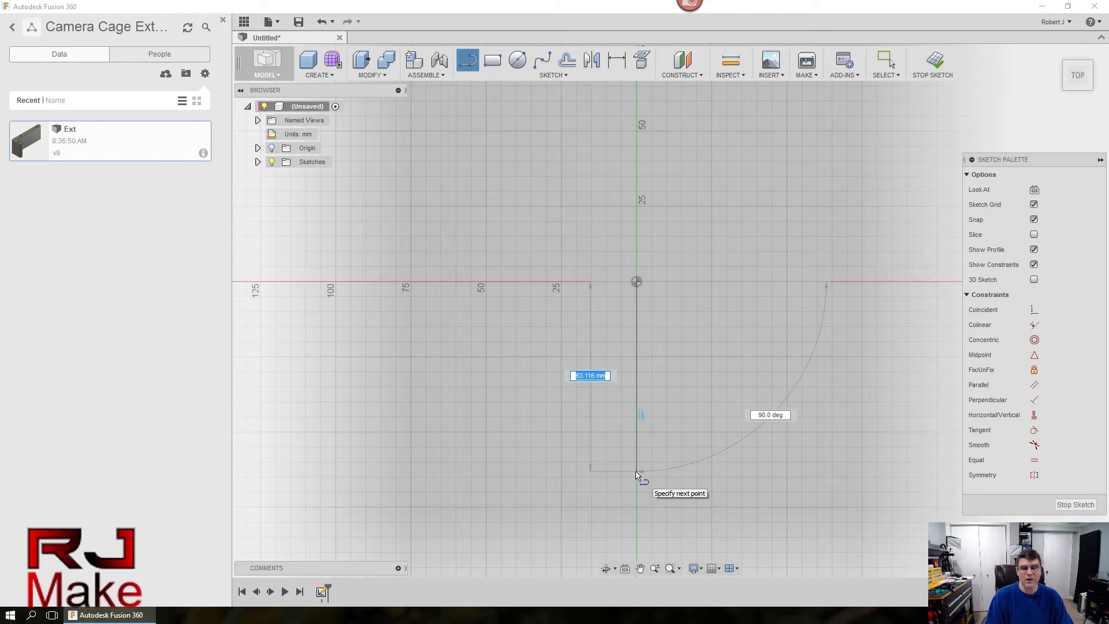
{"action": "type", "text": "6"}
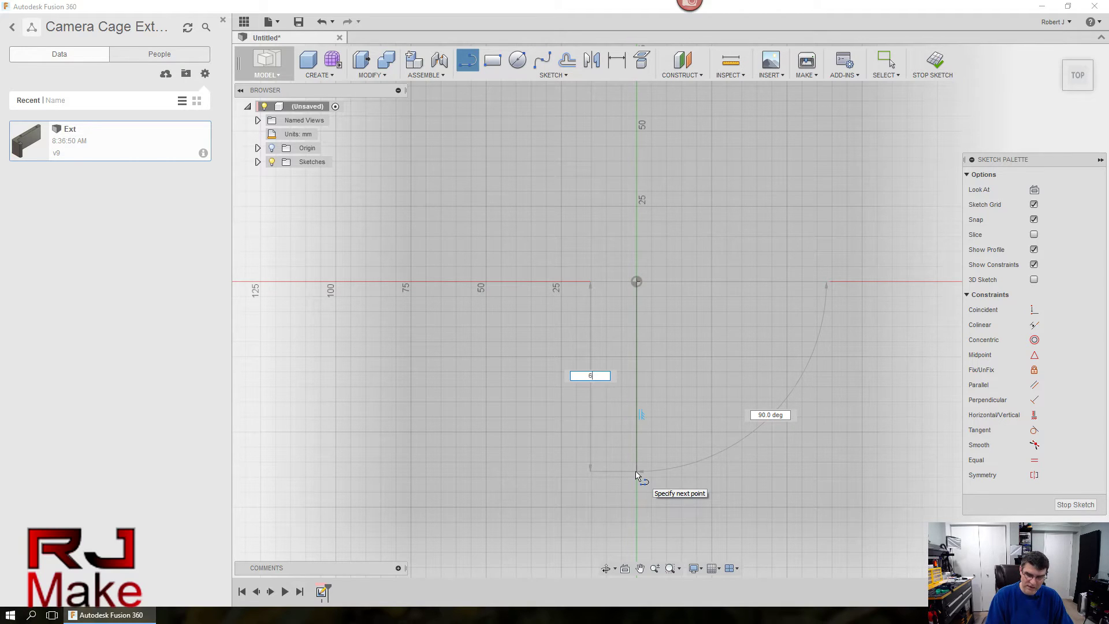
{"action": "type", "text": "0.35"}
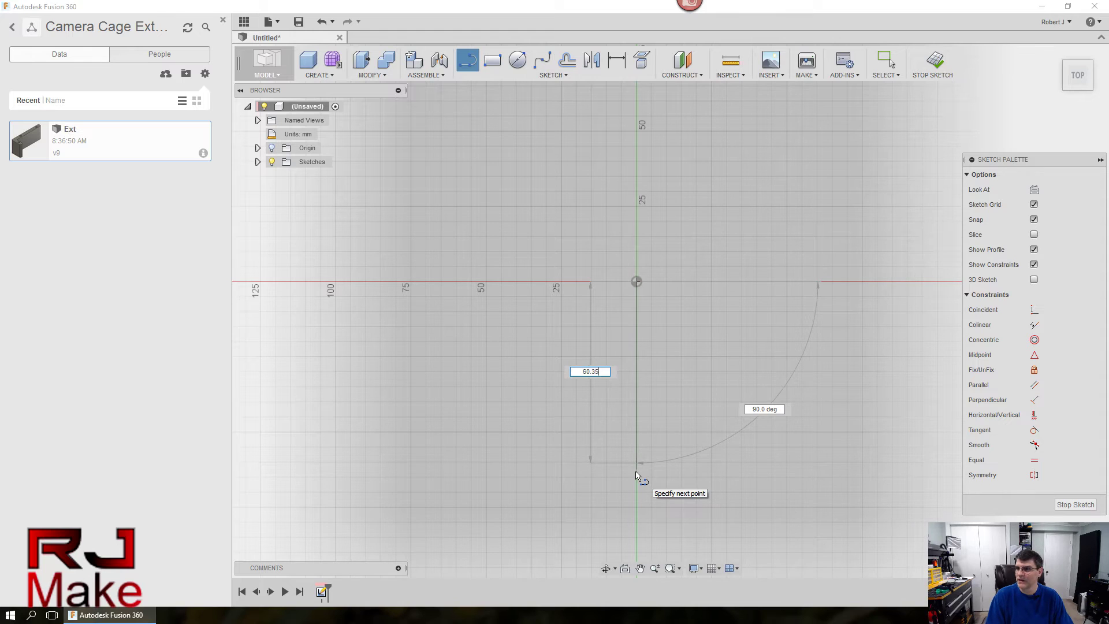
{"action": "key", "text": "Tab"}
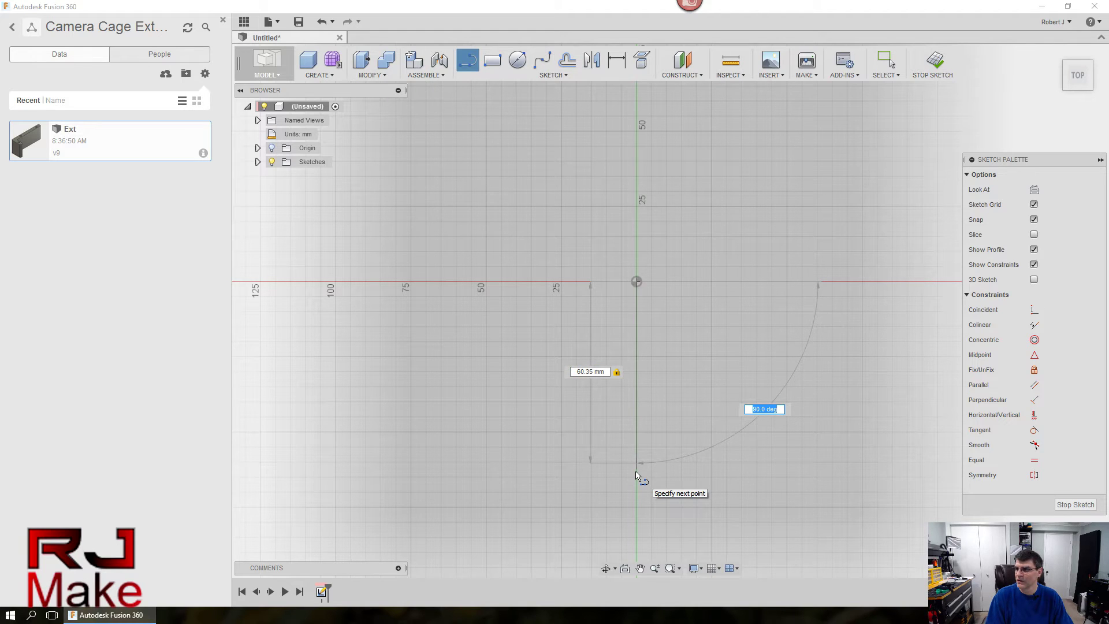
{"action": "key", "text": "Return"}
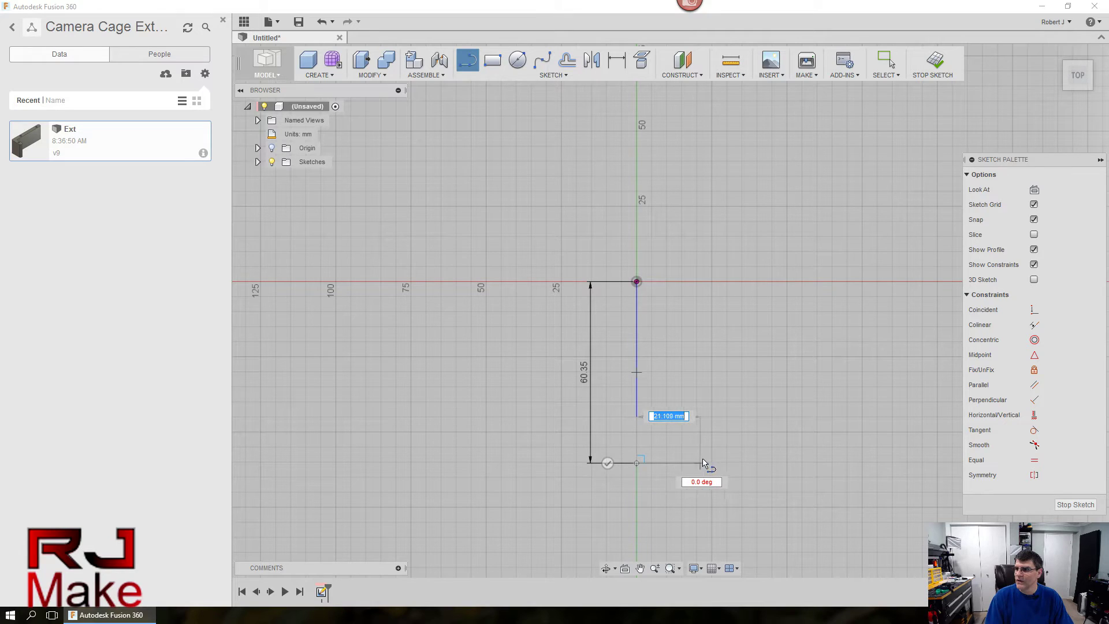
{"action": "left_click", "coordinate": [742, 462]}
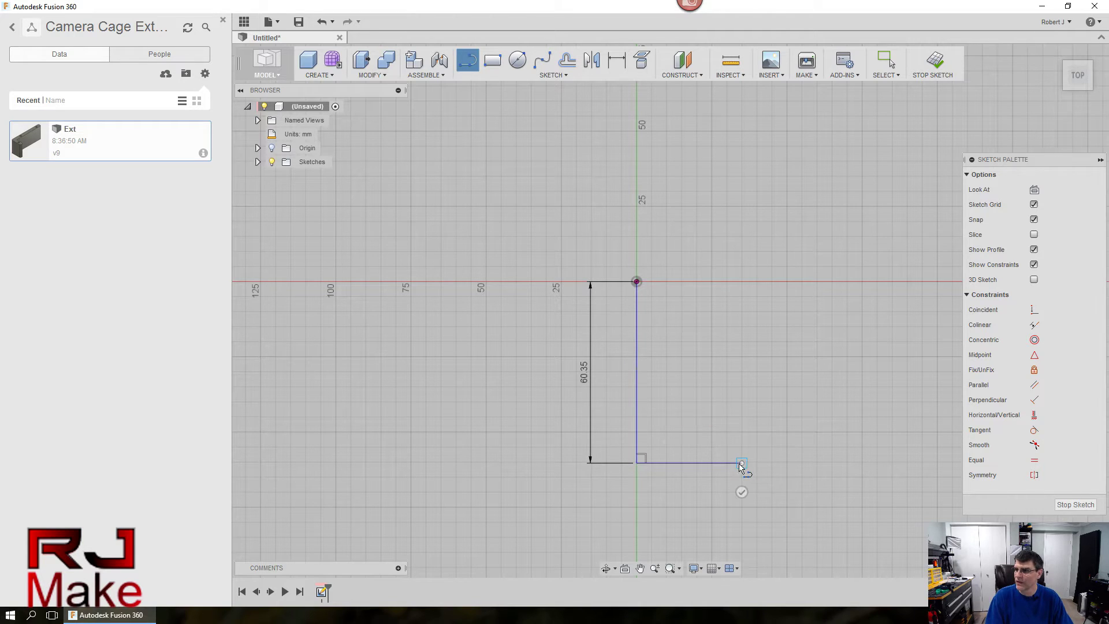
{"action": "left_click", "coordinate": [741, 417]}
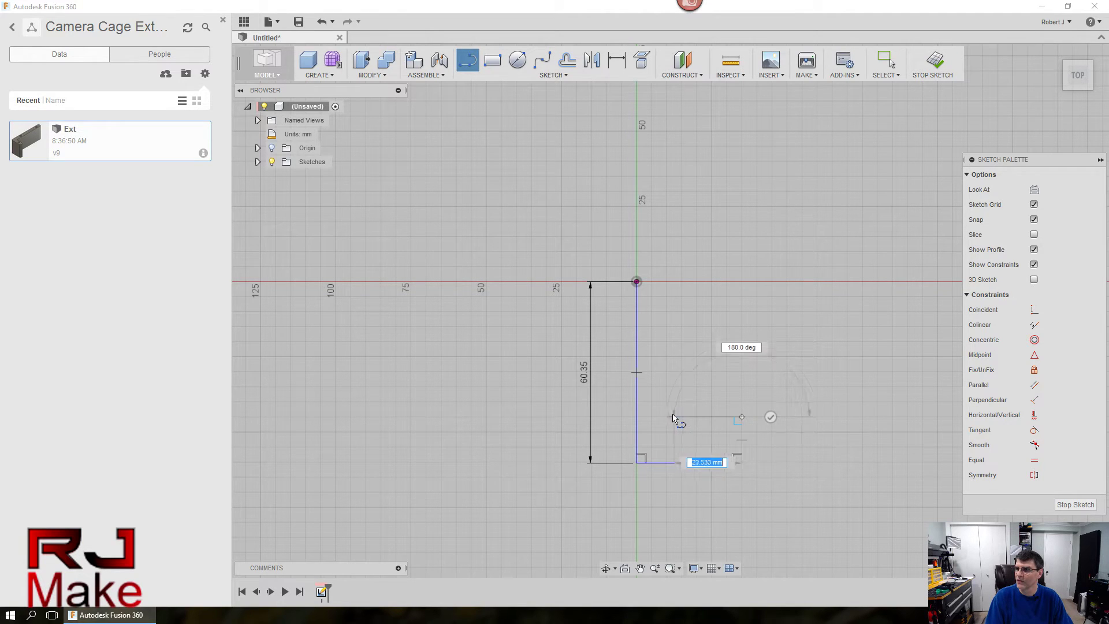
{"action": "left_click", "coordinate": [668, 417]}
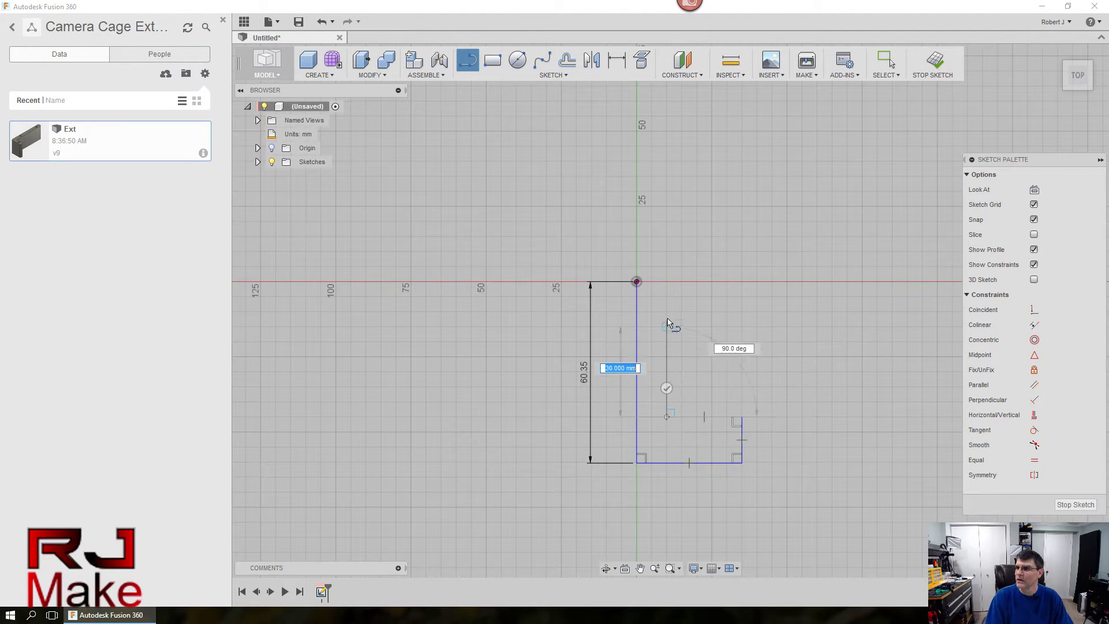
{"action": "left_click", "coordinate": [667, 282]}
{"action": "left_click", "coordinate": [636, 282]}
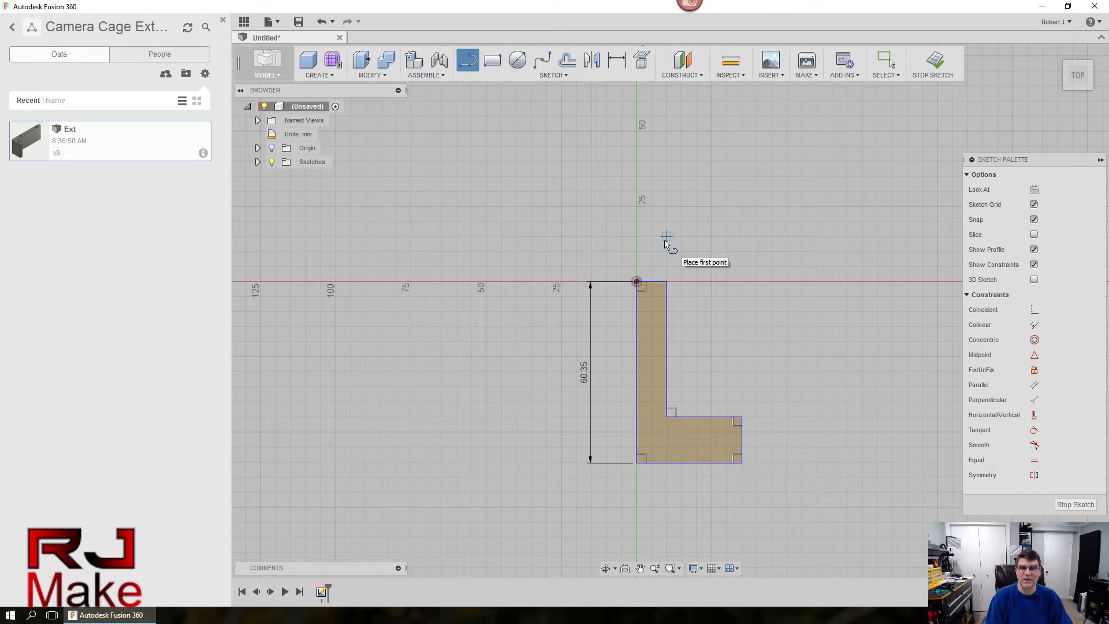
{"action": "key", "text": "Escape"}
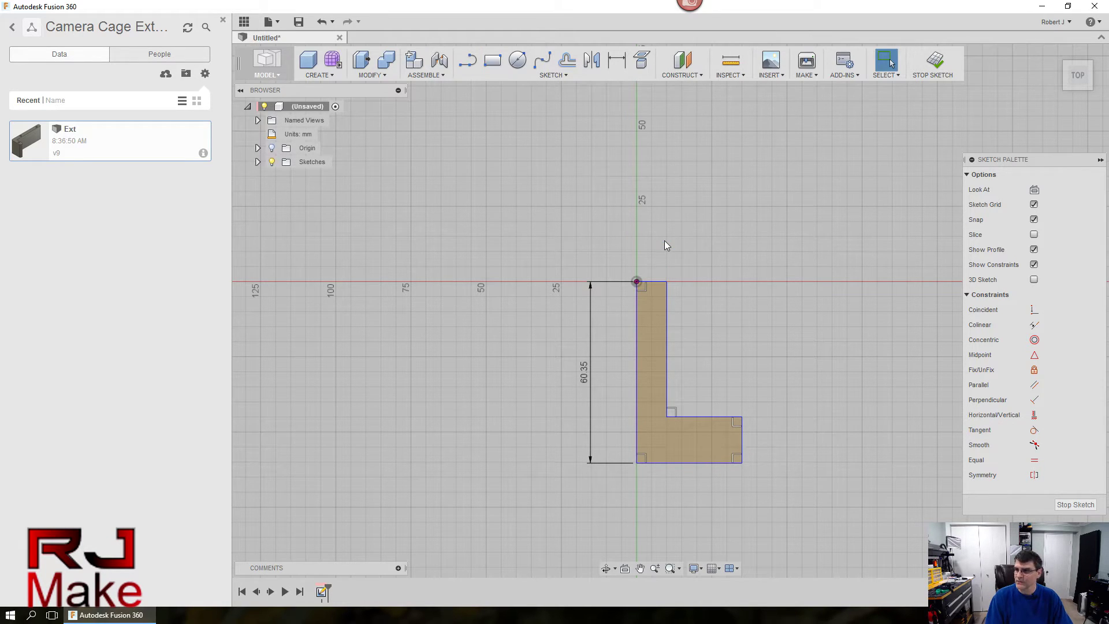
Dimension the upright leg's width to 6.00 mm
{"action": "left_click", "coordinate": [618, 60]}
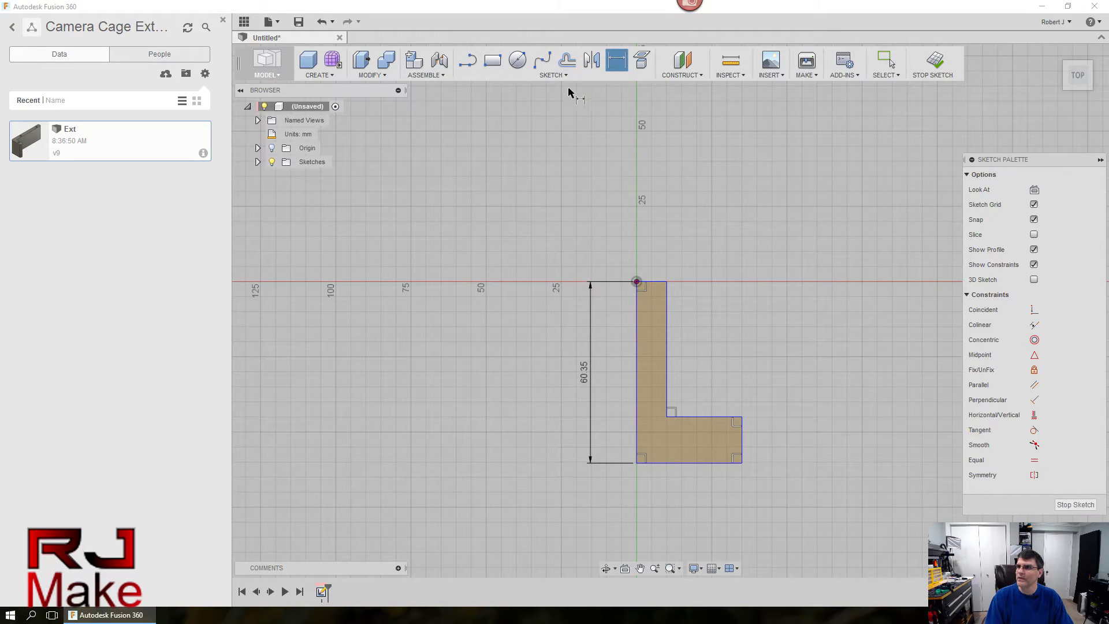
{"action": "left_click", "coordinate": [554, 76]}
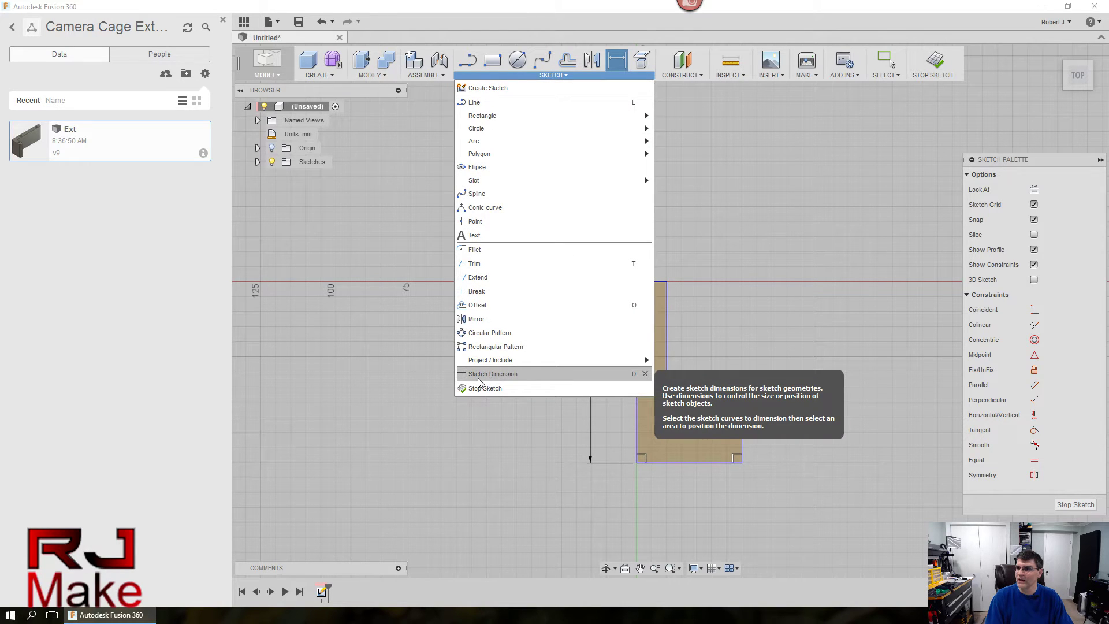
{"action": "left_click", "coordinate": [543, 378]}
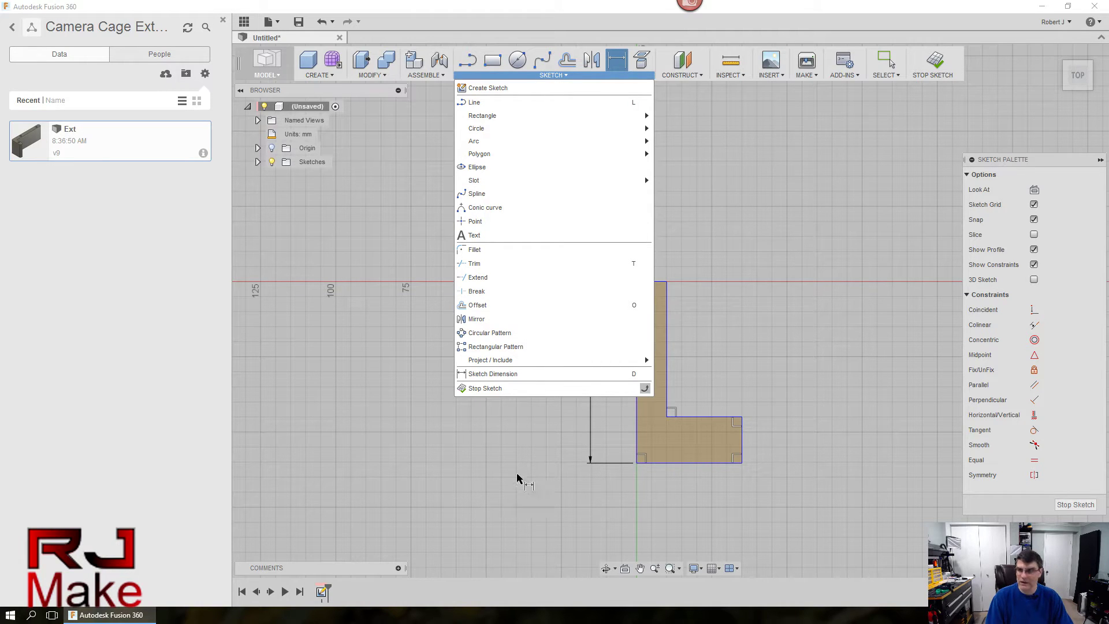
{"action": "left_click", "coordinate": [701, 197]}
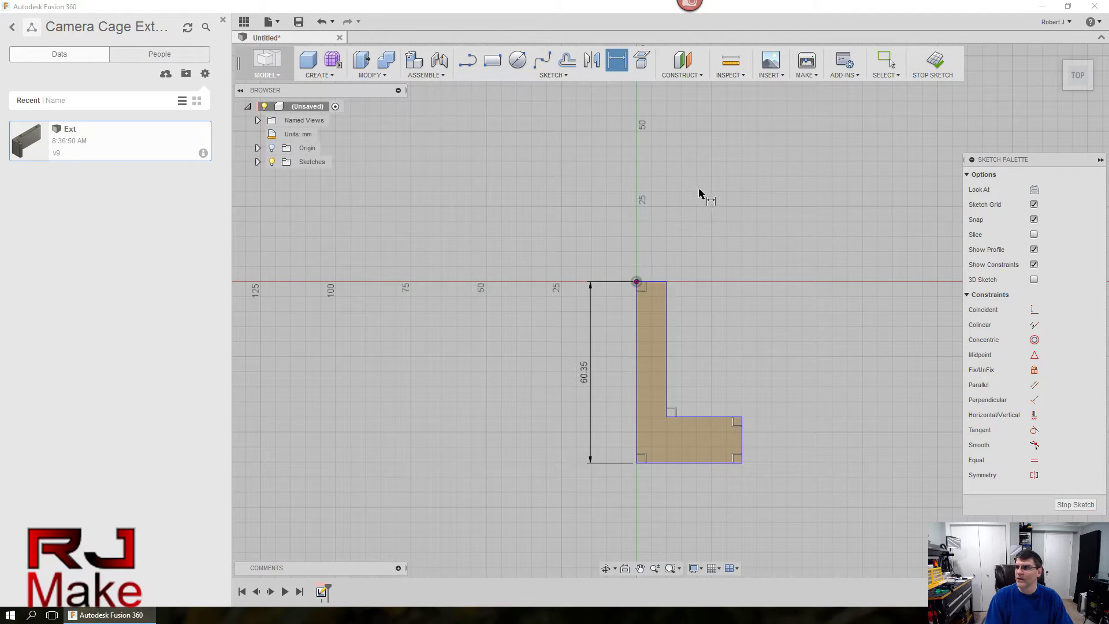
{"action": "left_click", "coordinate": [638, 321]}
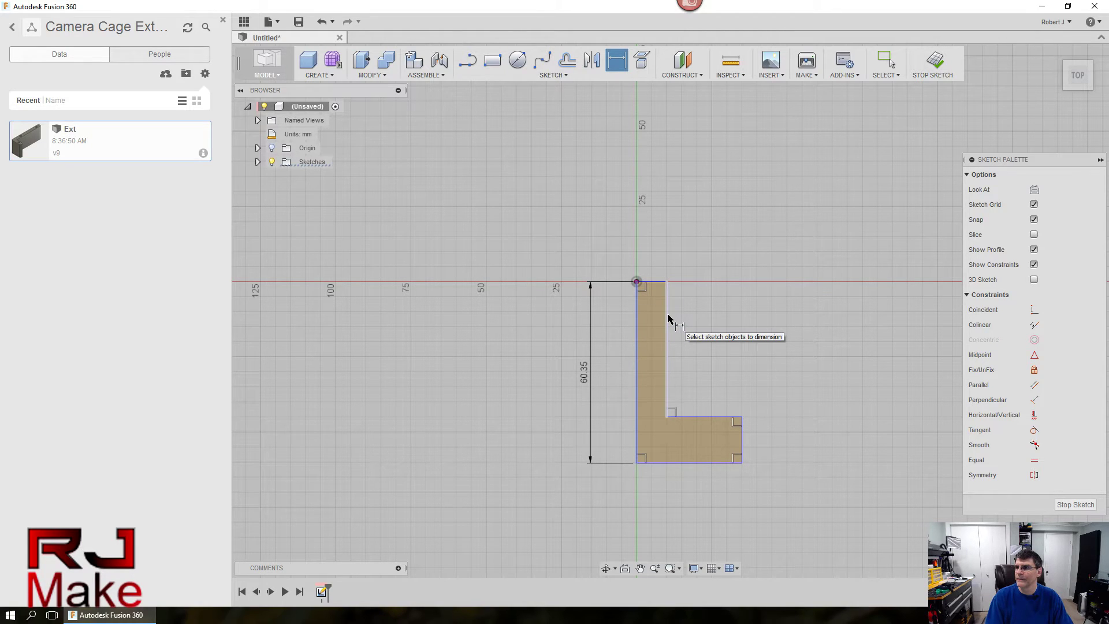
{"action": "left_click", "coordinate": [668, 319]}
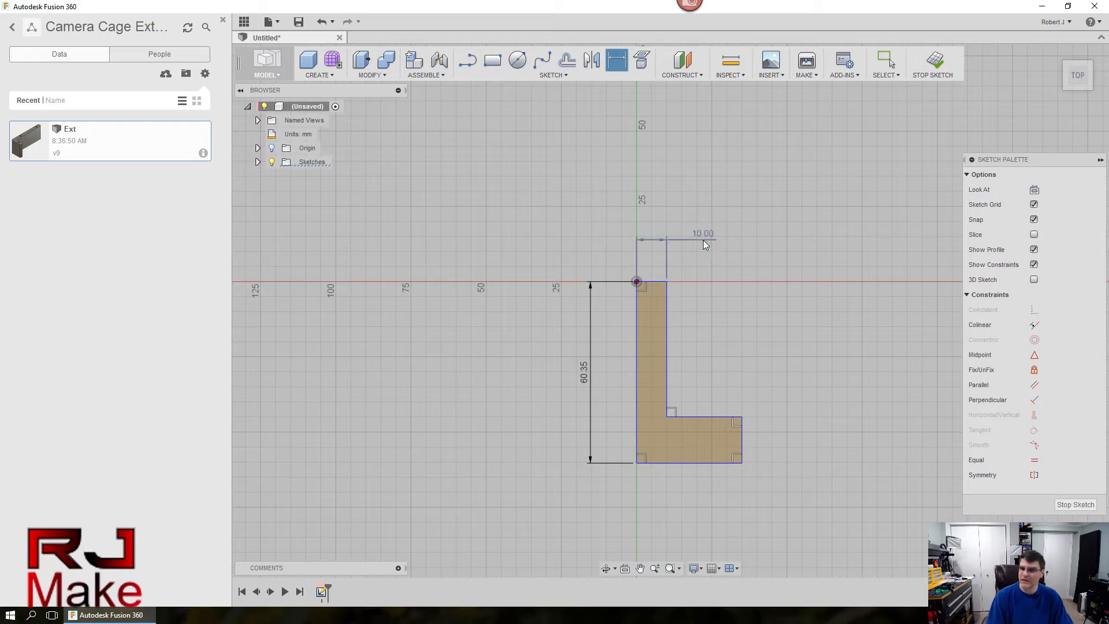
{"action": "left_click", "coordinate": [705, 240]}
{"action": "type", "text": "6.00"}
{"action": "key", "text": "Return"}
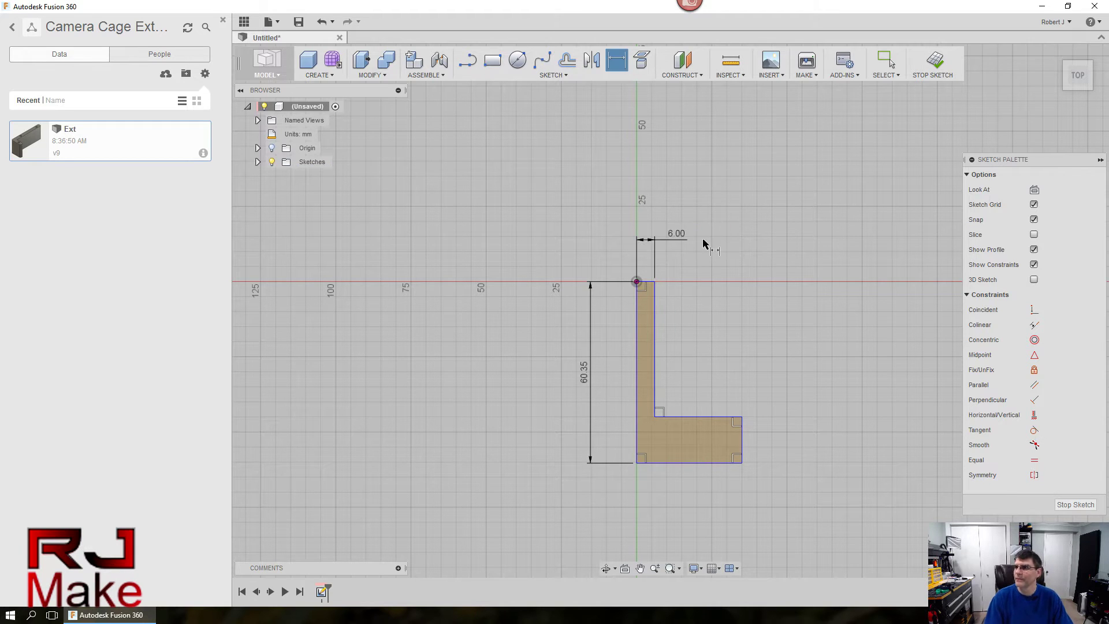
Dimension the bottom leg's thickness to 6 mm
{"action": "left_click", "coordinate": [677, 418]}
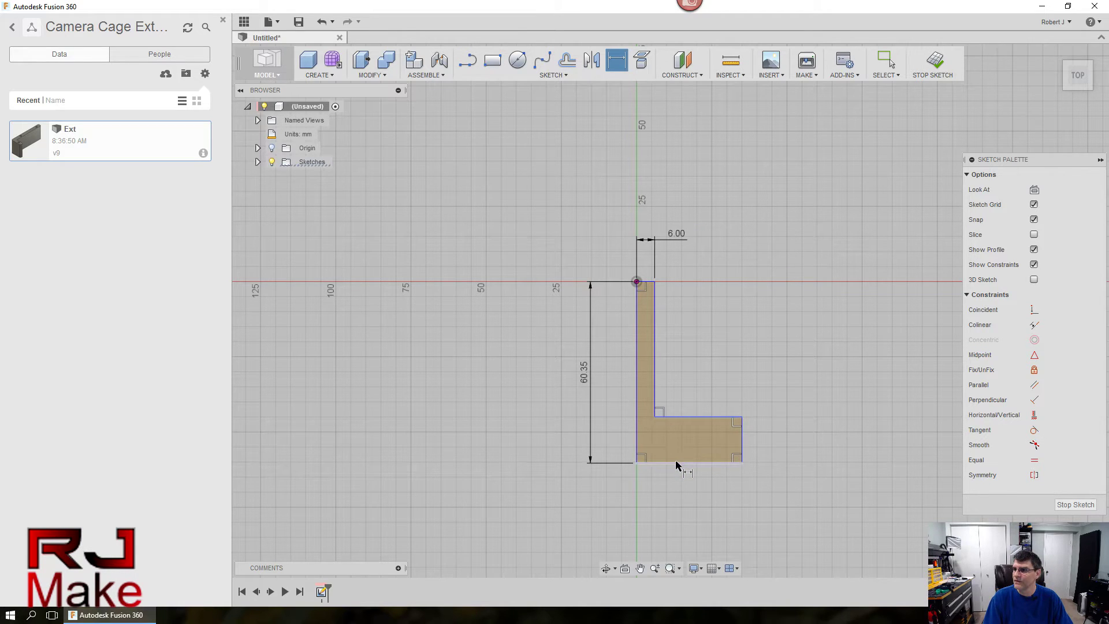
{"action": "left_click", "coordinate": [677, 463]}
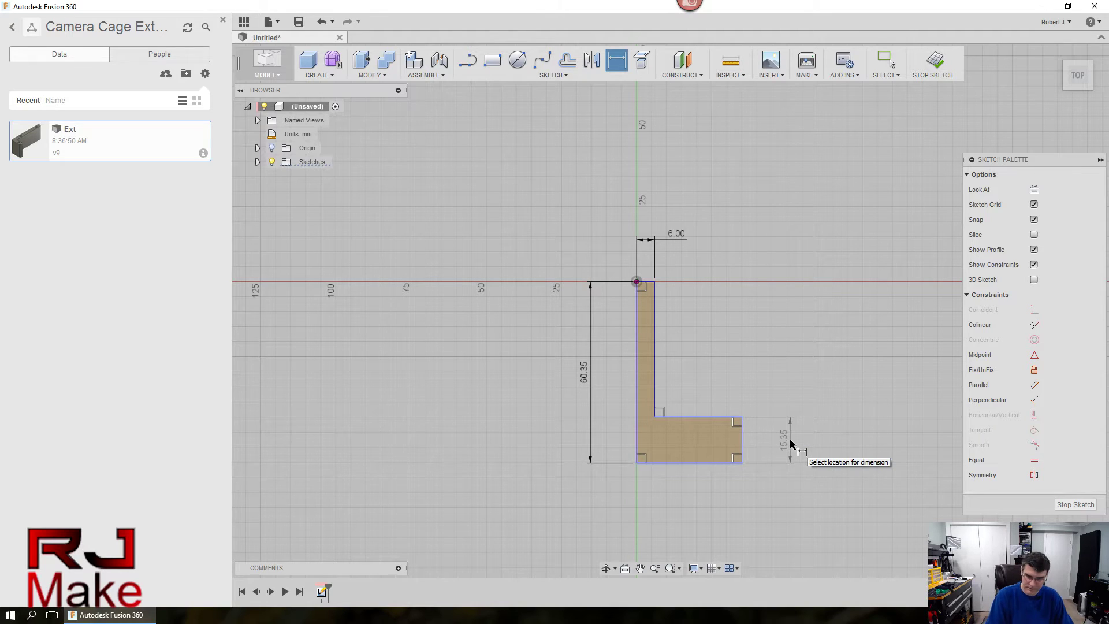
{"action": "left_click", "coordinate": [791, 443]}
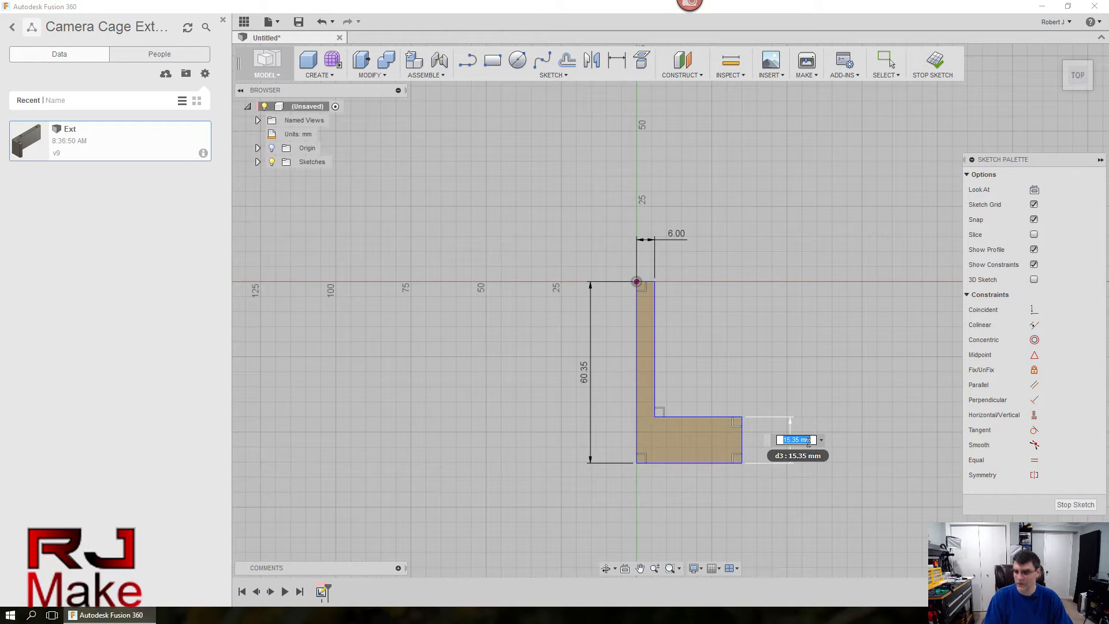
{"action": "type", "text": "6"}
{"action": "key", "text": "Return"}
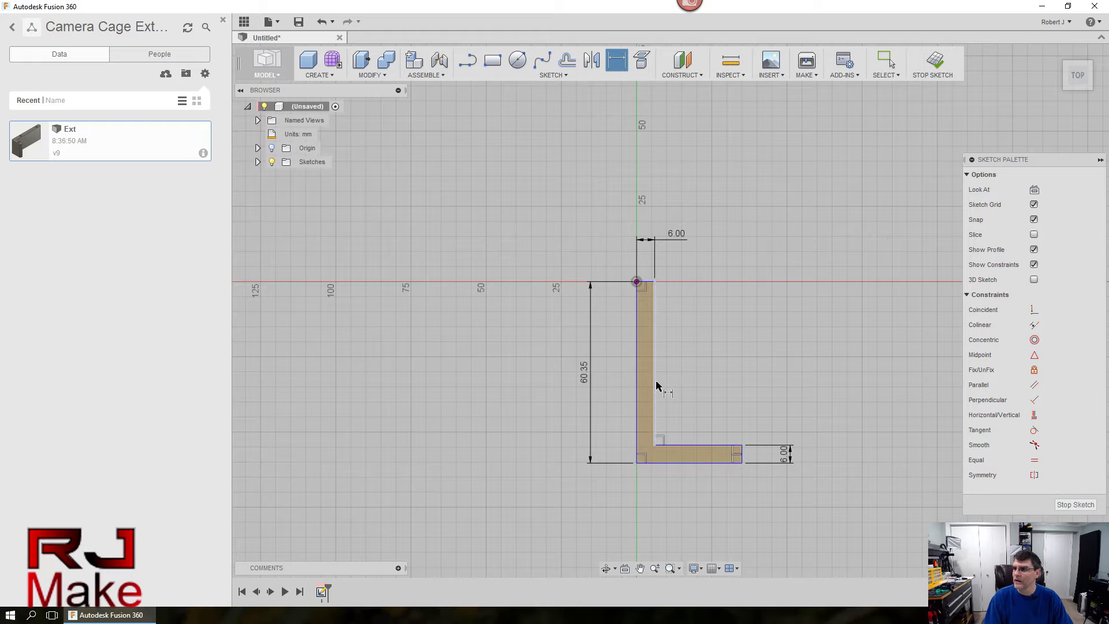
{"action": "left_click", "coordinate": [655, 404]}
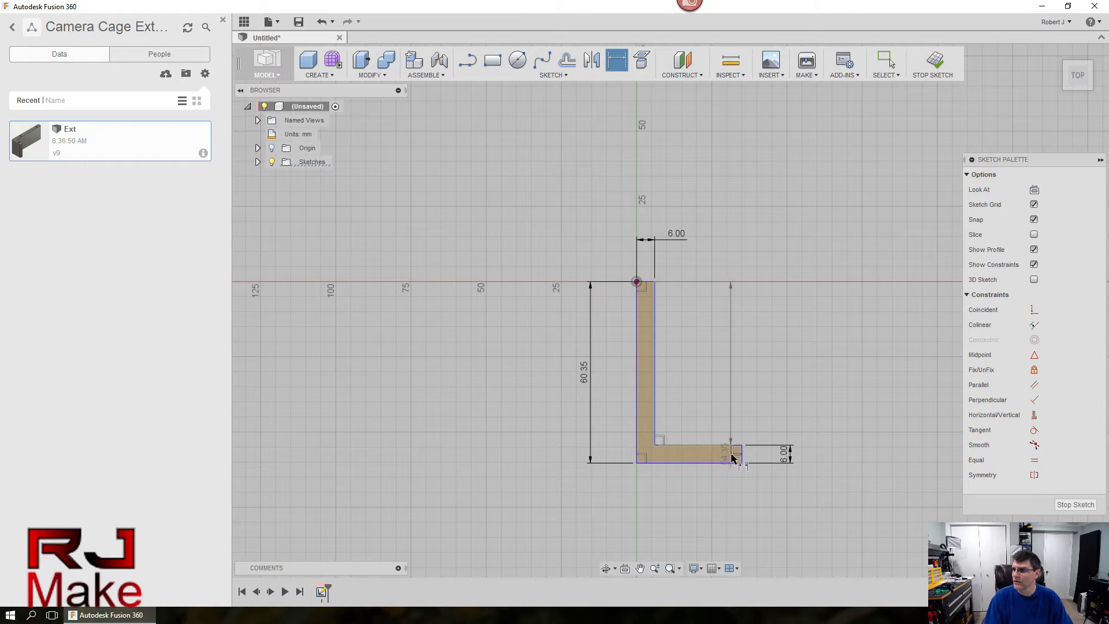
{"action": "key", "text": "Escape"}
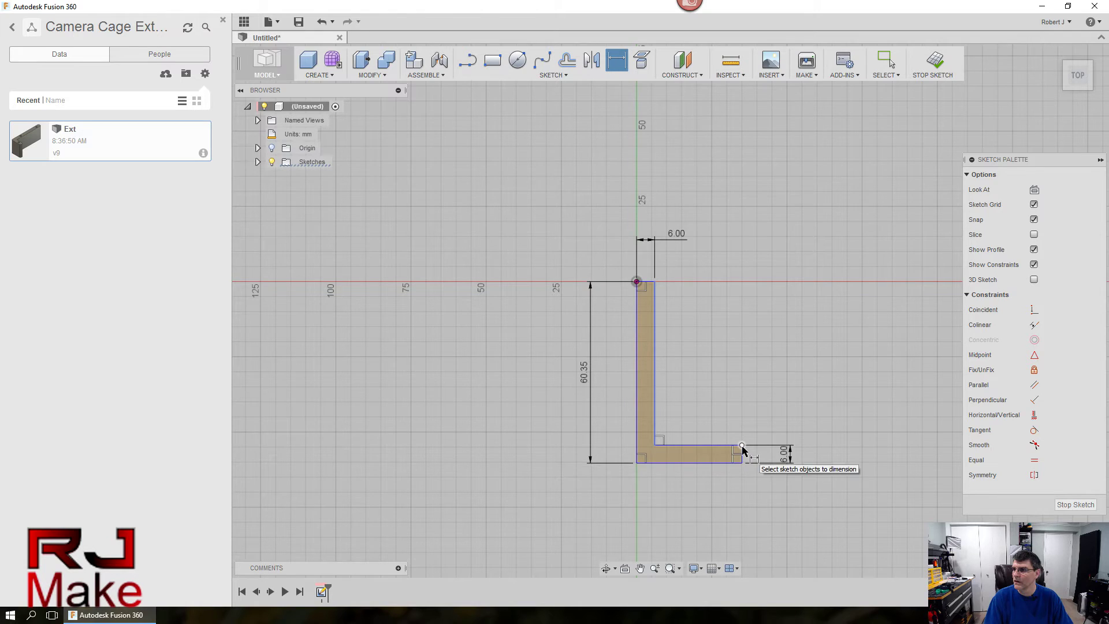
{"action": "scroll", "coordinate": [743, 450], "scroll_direction": "up", "scroll_amount": 5}
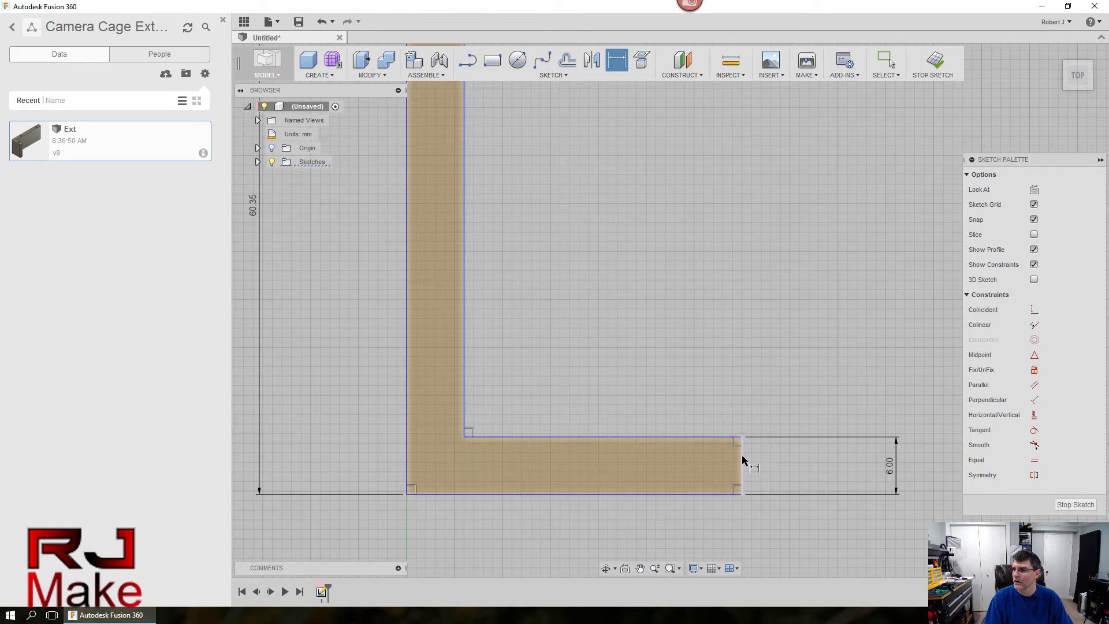
Set the bottom leg length to 13.99 mm and bring the whole L into view
{"action": "left_click", "coordinate": [743, 459]}
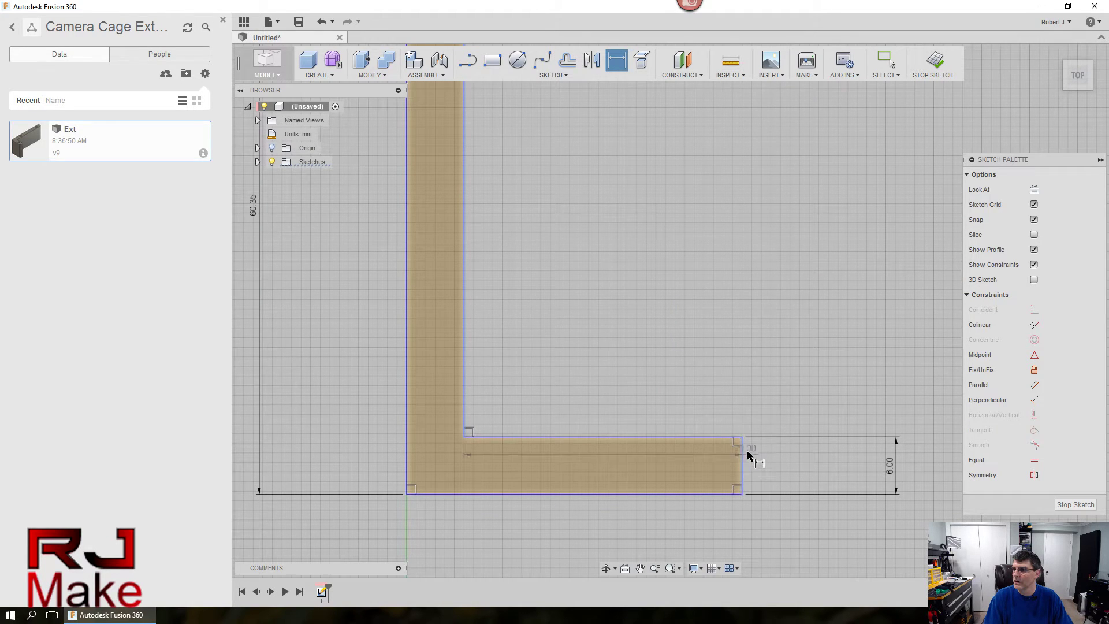
{"action": "left_click", "coordinate": [750, 290]}
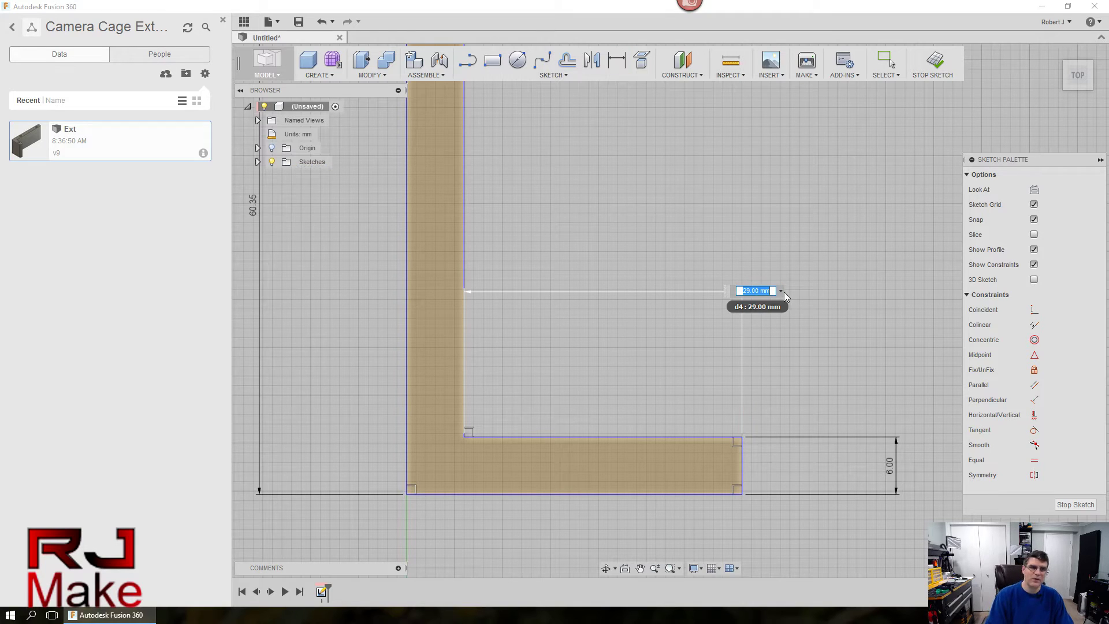
{"action": "type", "text": "13.99"}
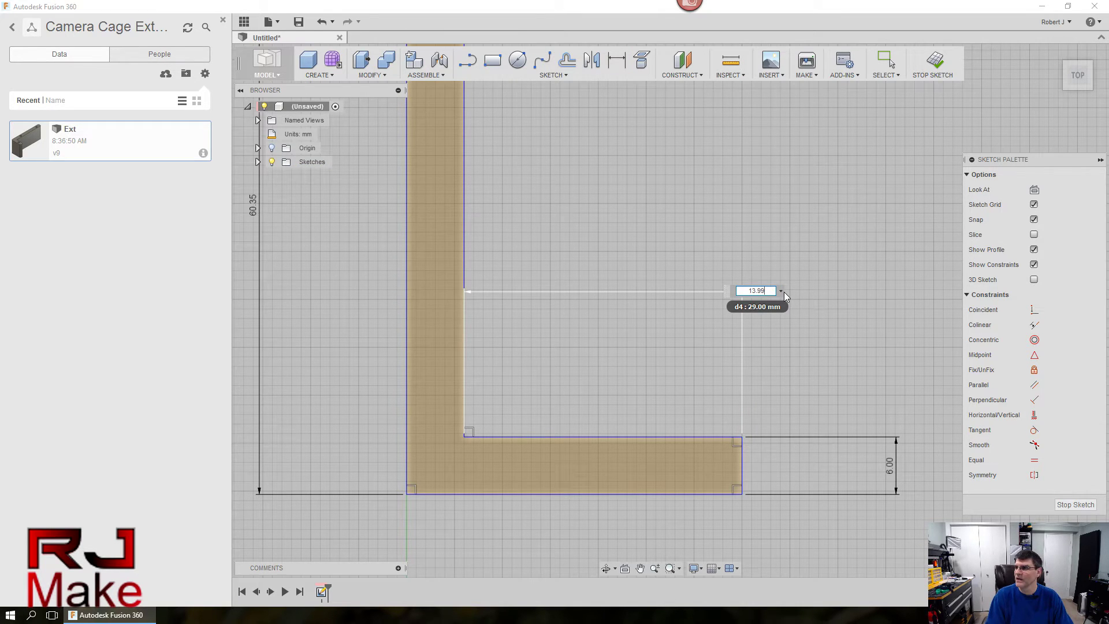
{"action": "key", "text": "Return"}
{"action": "scroll", "coordinate": [709, 275], "scroll_direction": "up", "scroll_amount": 2}
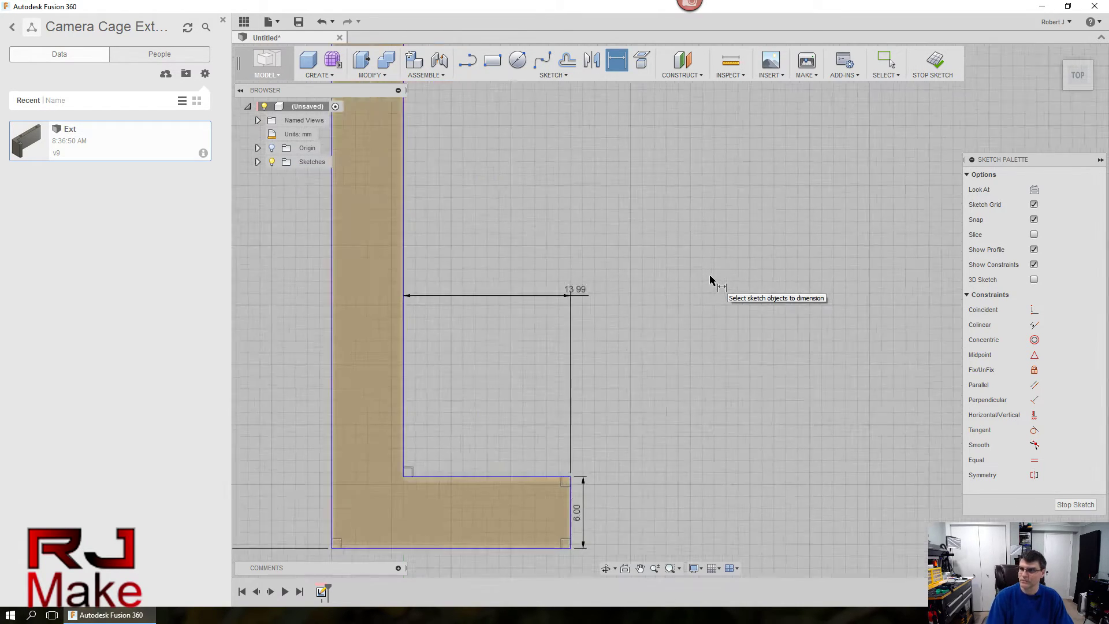
{"action": "scroll", "coordinate": [710, 275], "scroll_direction": "down", "scroll_amount": 3}
{"action": "mouse_move", "coordinate": [668, 242]}
{"action": "middle_mouse_down"}
{"action": "mouse_move", "coordinate": [632, 372]}
{"action": "mouse_move", "coordinate": [631, 354]}
{"action": "middle_mouse_up"}
Leave dimensioning and switch to the Line tool with L
{"action": "key", "text": "d"}
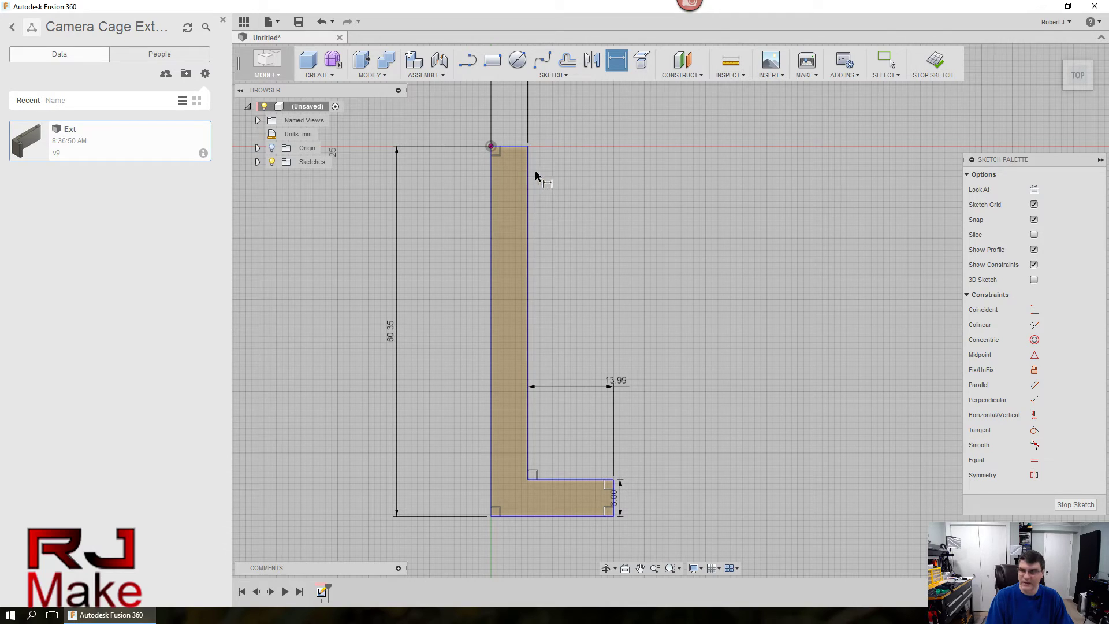
{"action": "key", "text": "Escape"}
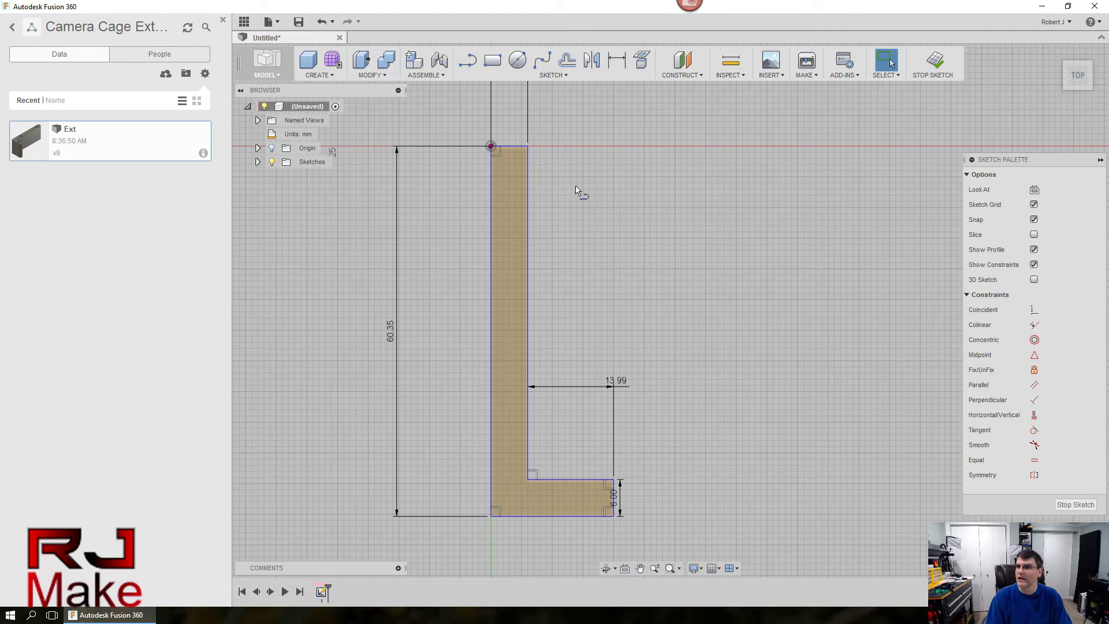
{"action": "key", "text": "l"}
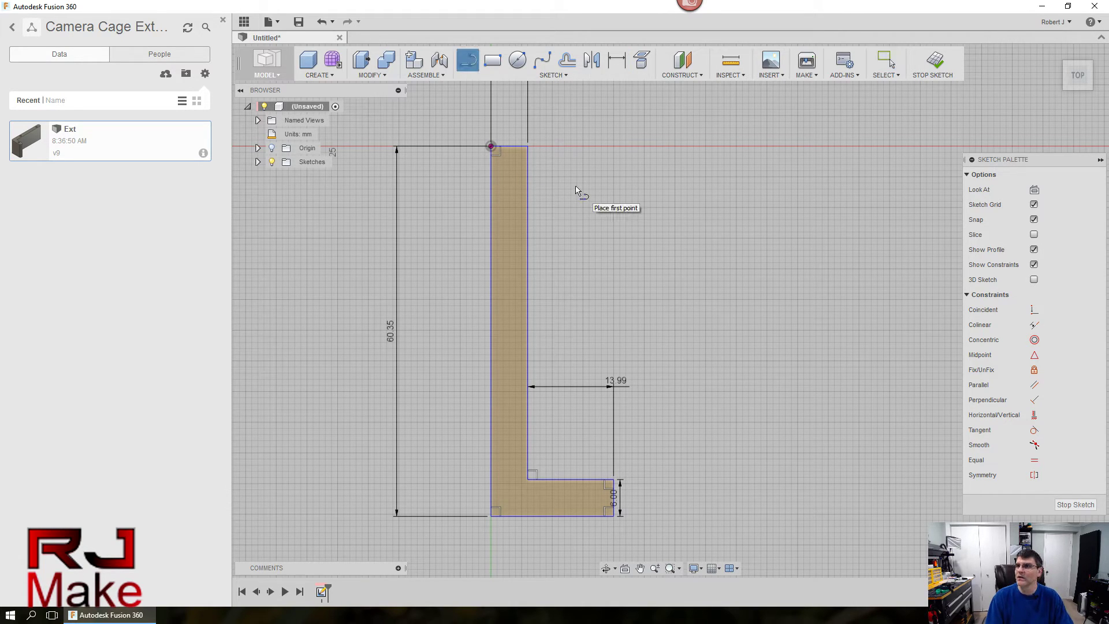
Draw a vertical line down the middle of the upright bar and make it construction geometry
{"action": "left_click", "coordinate": [510, 146]}
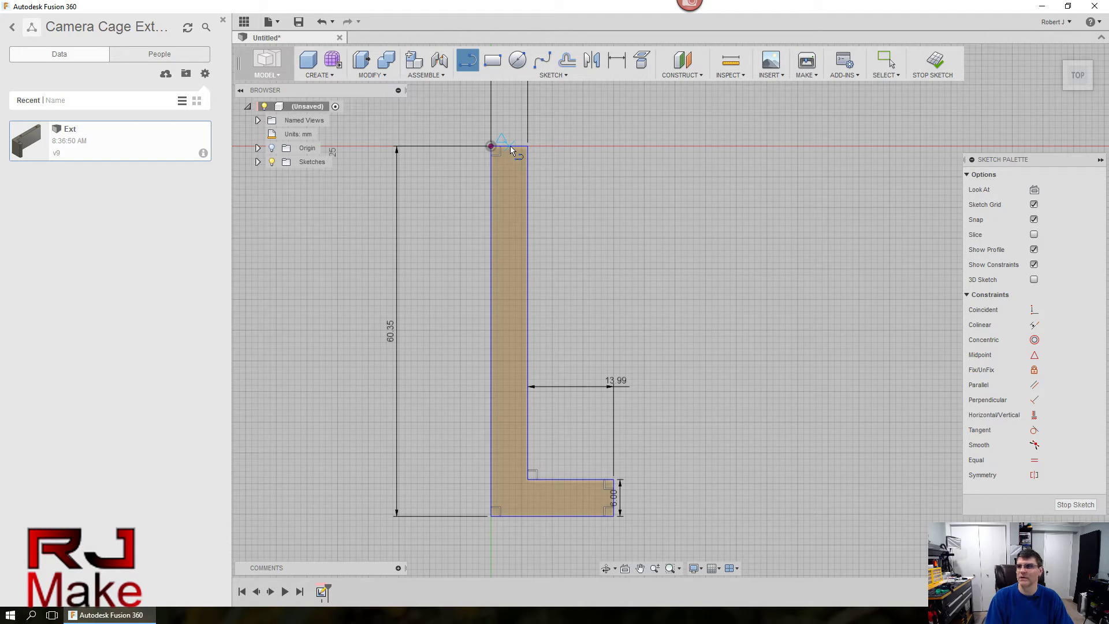
{"action": "double_click", "coordinate": [509, 516]}
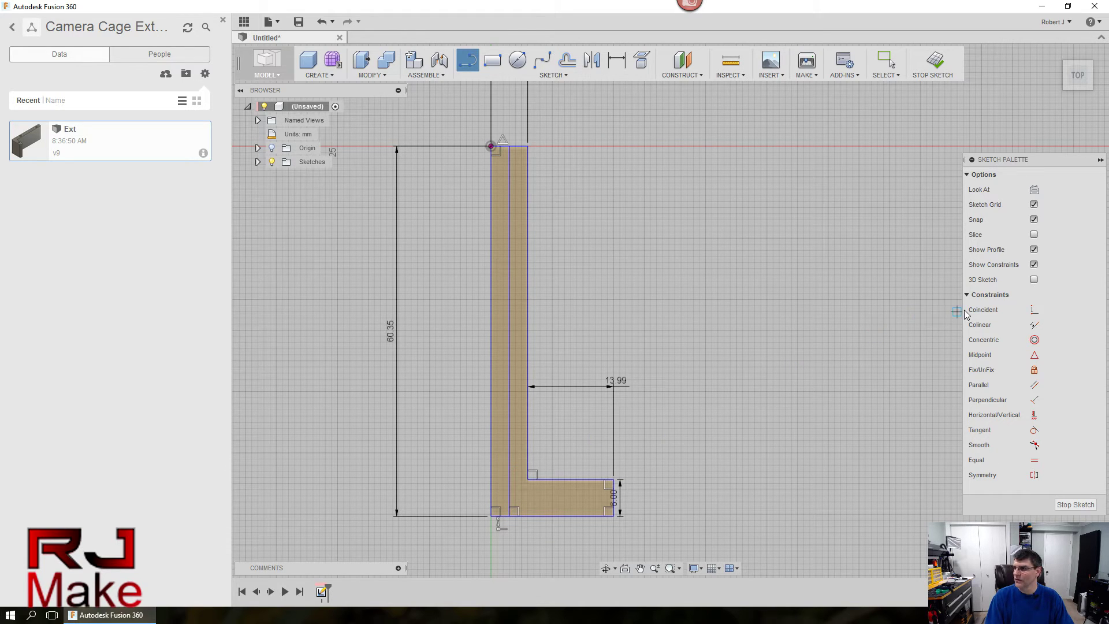
{"action": "key", "text": "Escape"}
{"action": "right_click", "coordinate": [511, 410]}
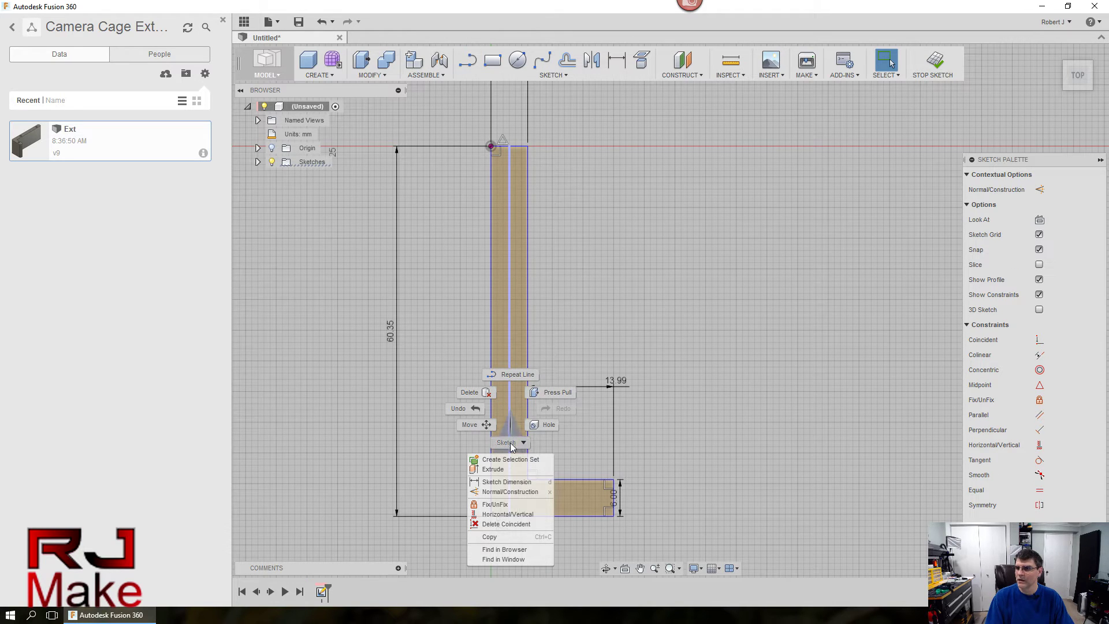
{"action": "left_click", "coordinate": [509, 491]}
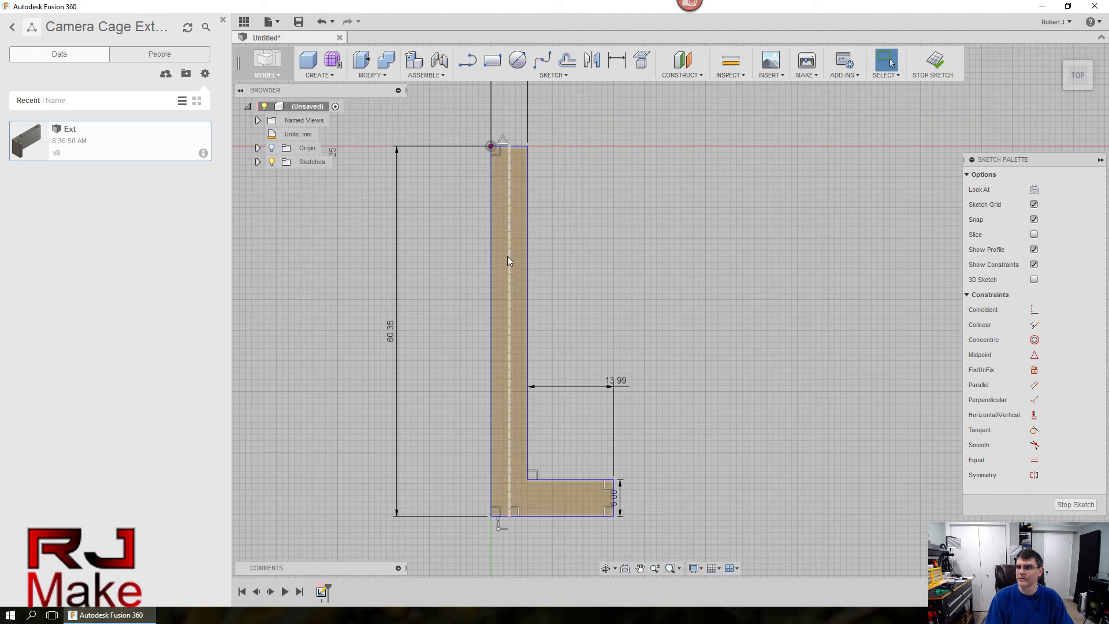
Add two 3.54 mm diameter circles along the upright bar's centre line
{"action": "left_click", "coordinate": [509, 205]}
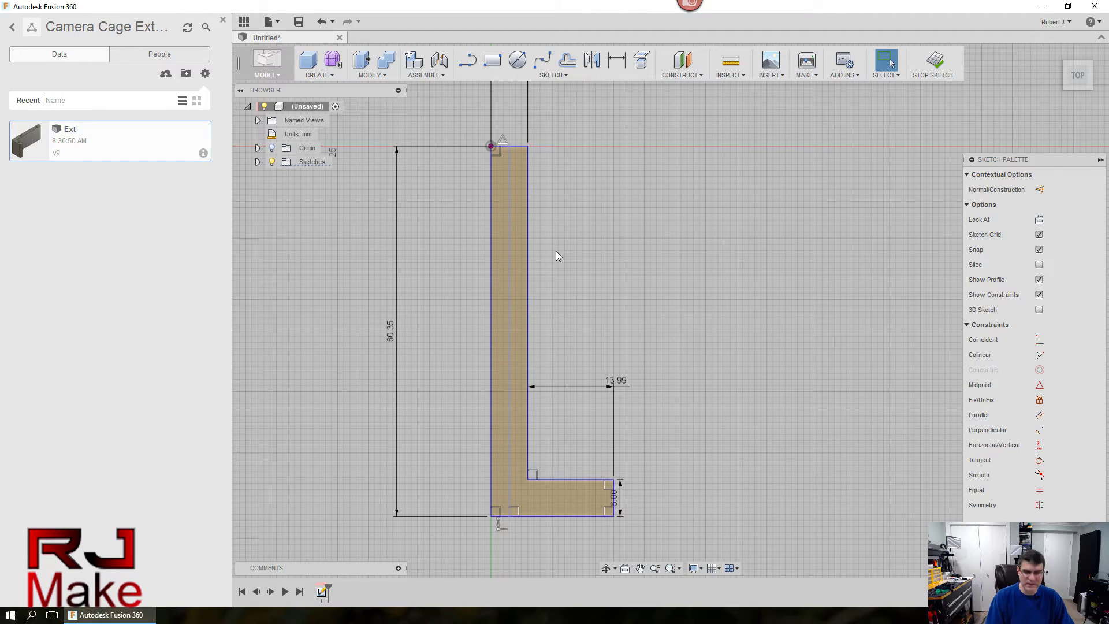
{"action": "key", "text": "c"}
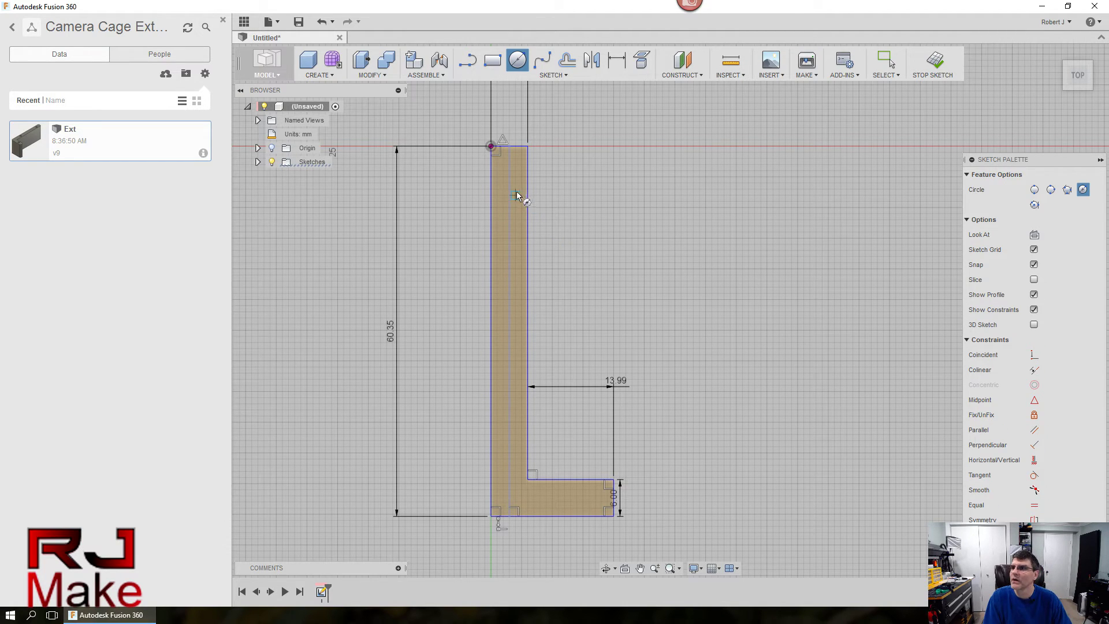
{"action": "scroll", "coordinate": [510, 209], "scroll_direction": "up", "scroll_amount": 3}
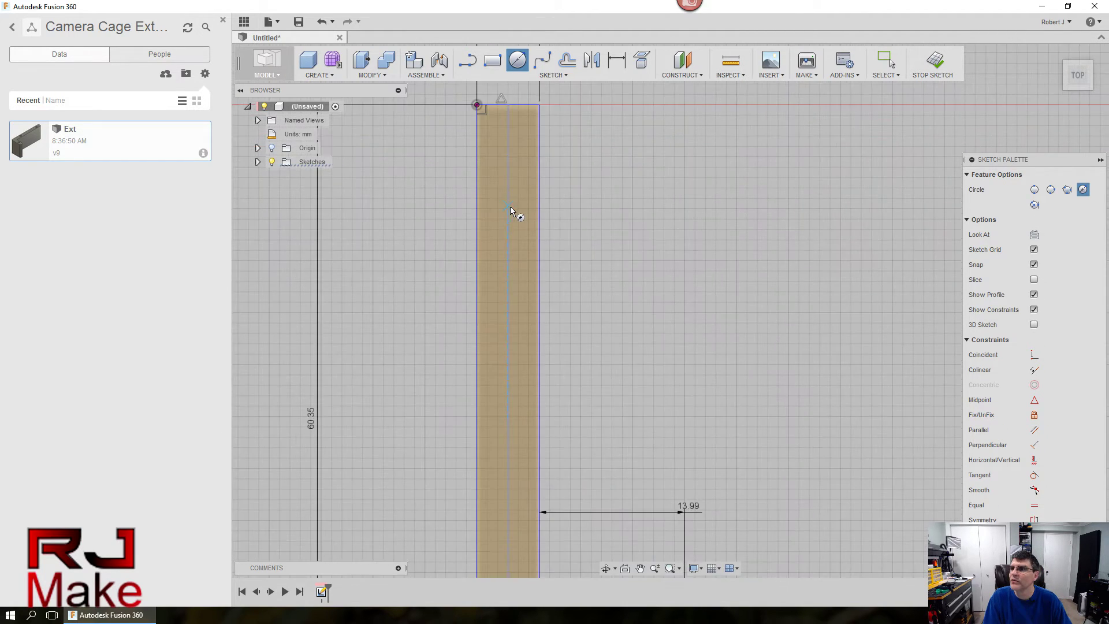
{"action": "left_click", "coordinate": [507, 210]}
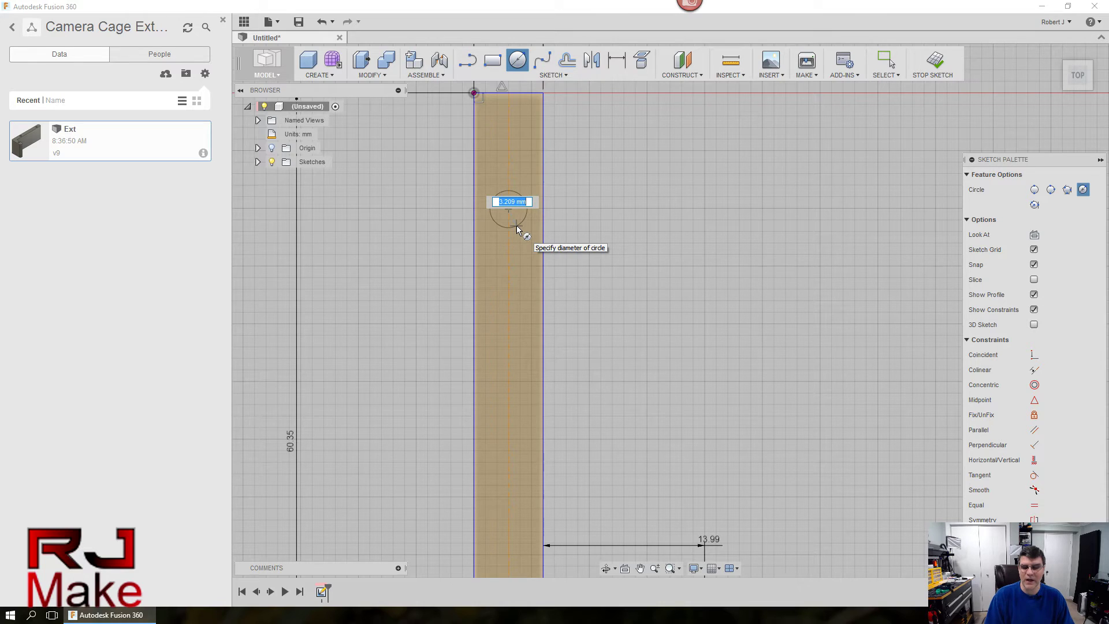
{"action": "type", "text": "3."}
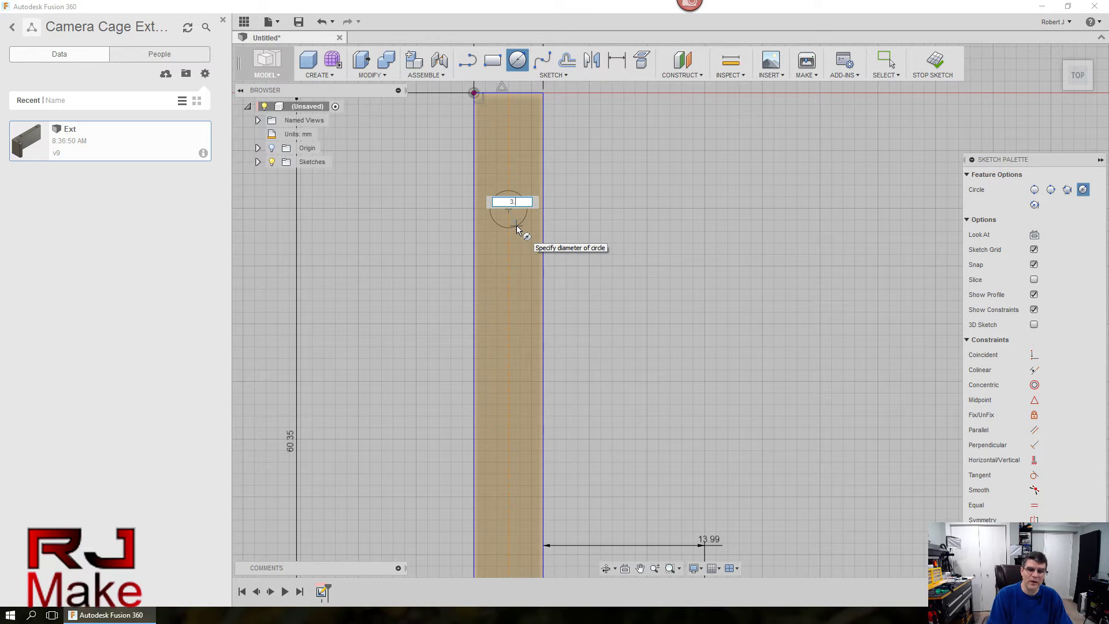
{"action": "type", "text": "54"}
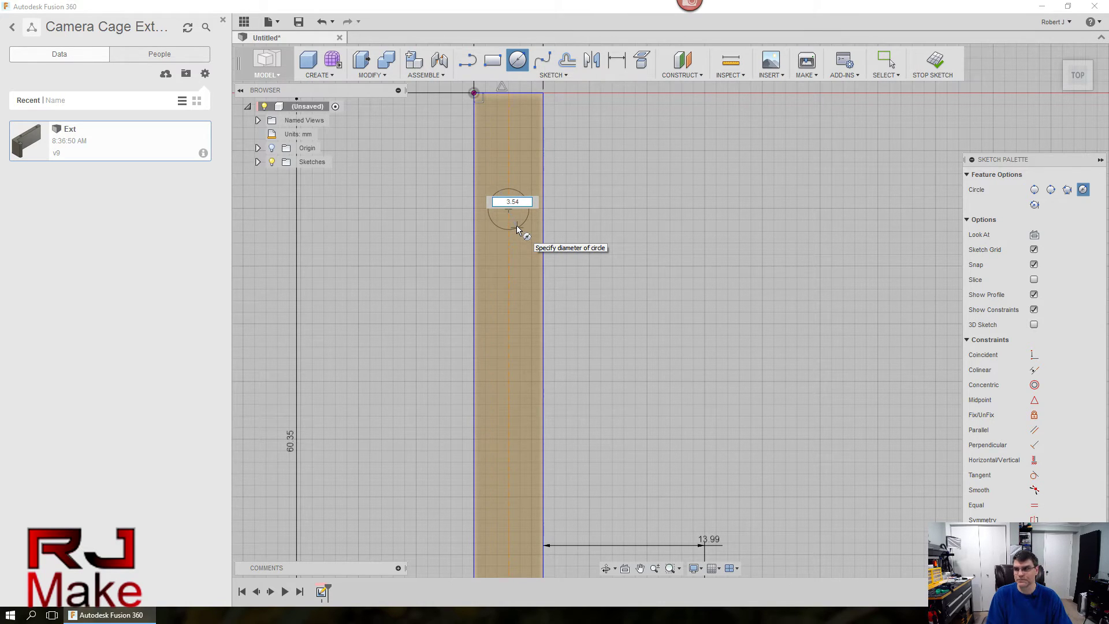
{"action": "key", "text": "Return"}
{"action": "key", "text": "Escape"}
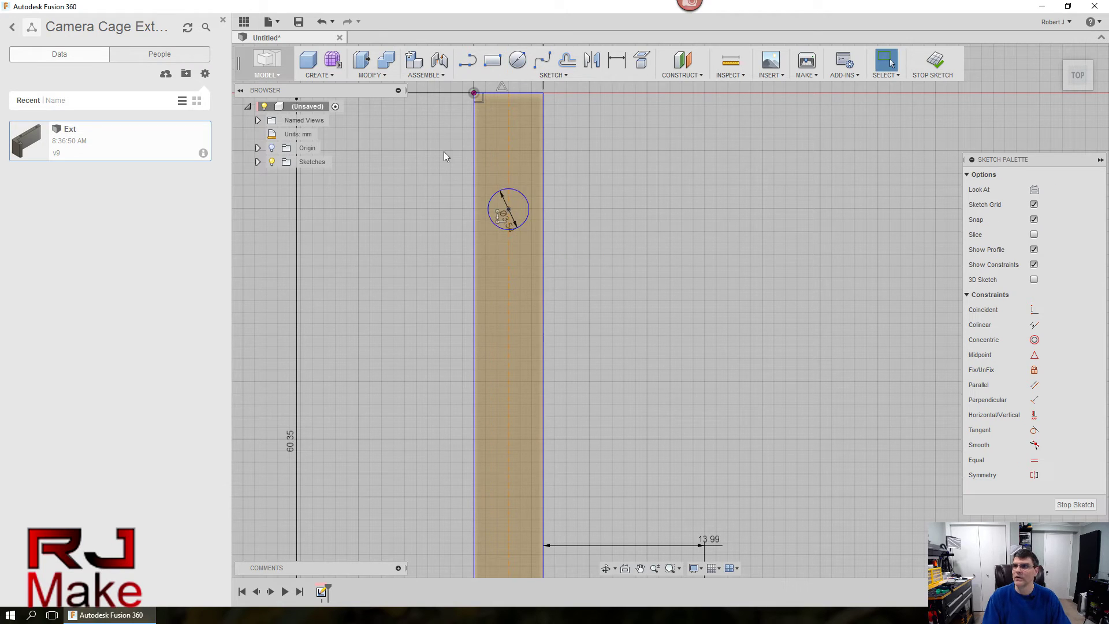
{"action": "left_click", "coordinate": [518, 59]}
{"action": "scroll", "coordinate": [615, 225], "scroll_direction": "up", "scroll_amount": 2}
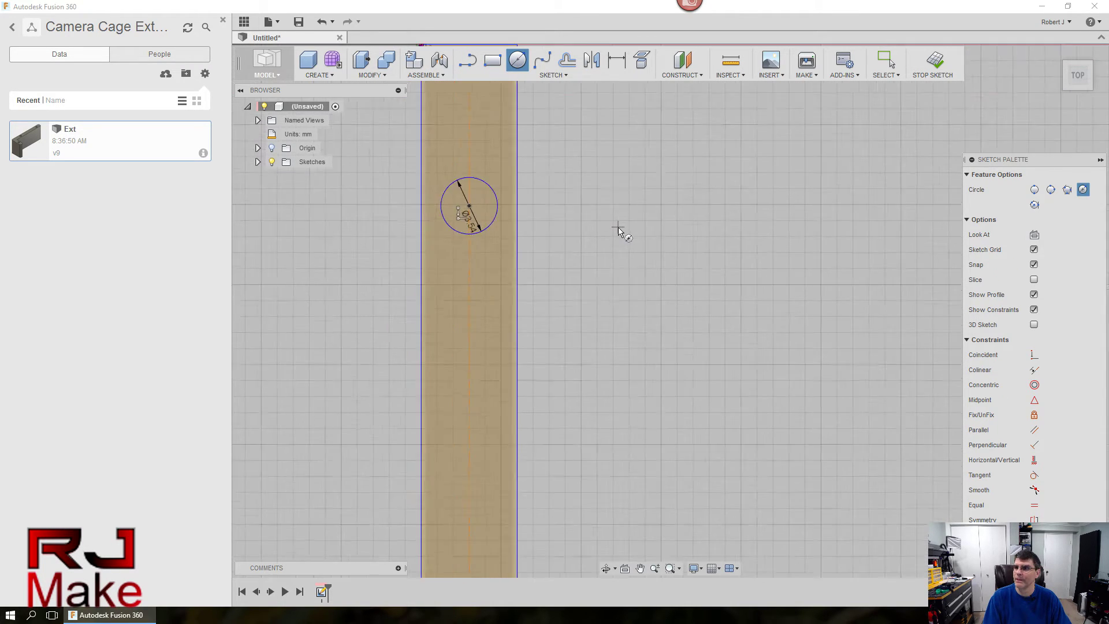
{"action": "scroll", "coordinate": [682, 436], "scroll_direction": "down", "scroll_amount": 3}
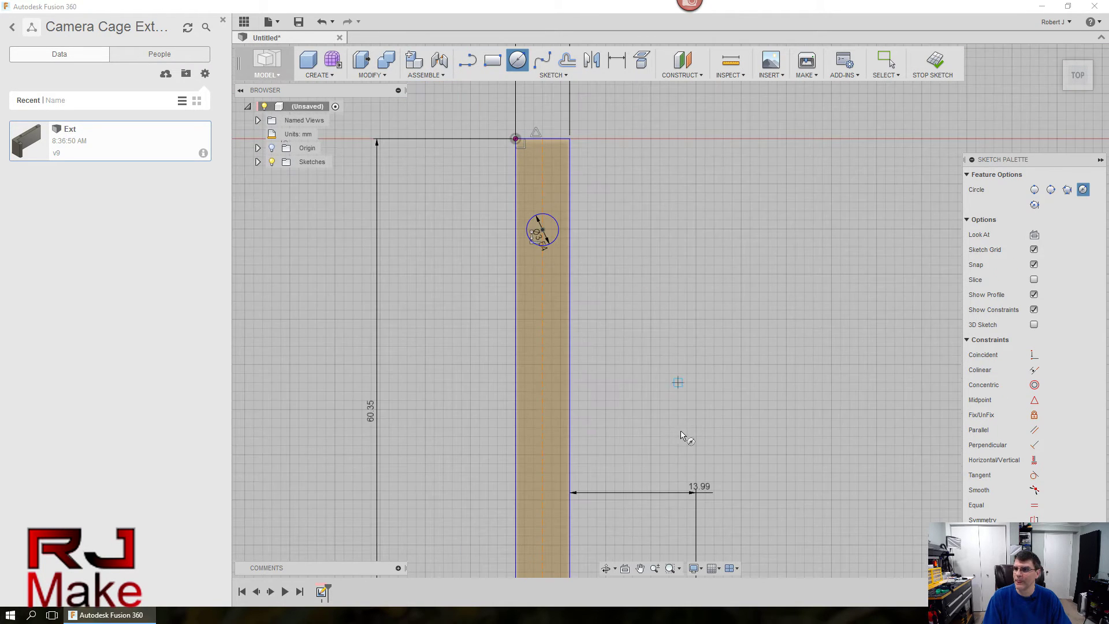
{"action": "left_click", "coordinate": [541, 498]}
{"action": "type", "text": "3."}
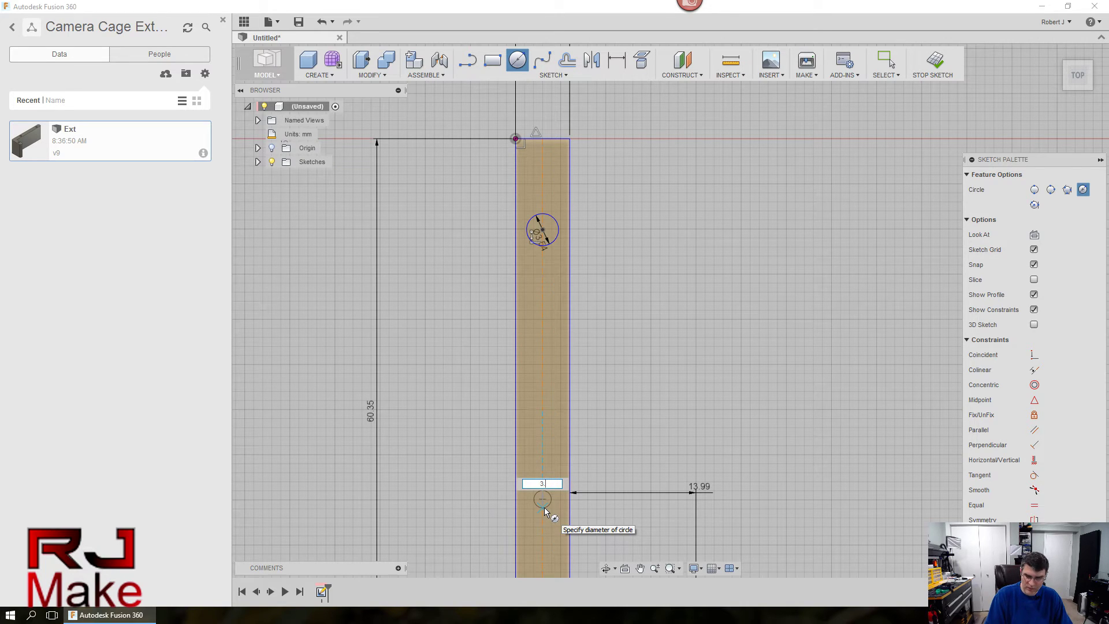
{"action": "type", "text": "54"}
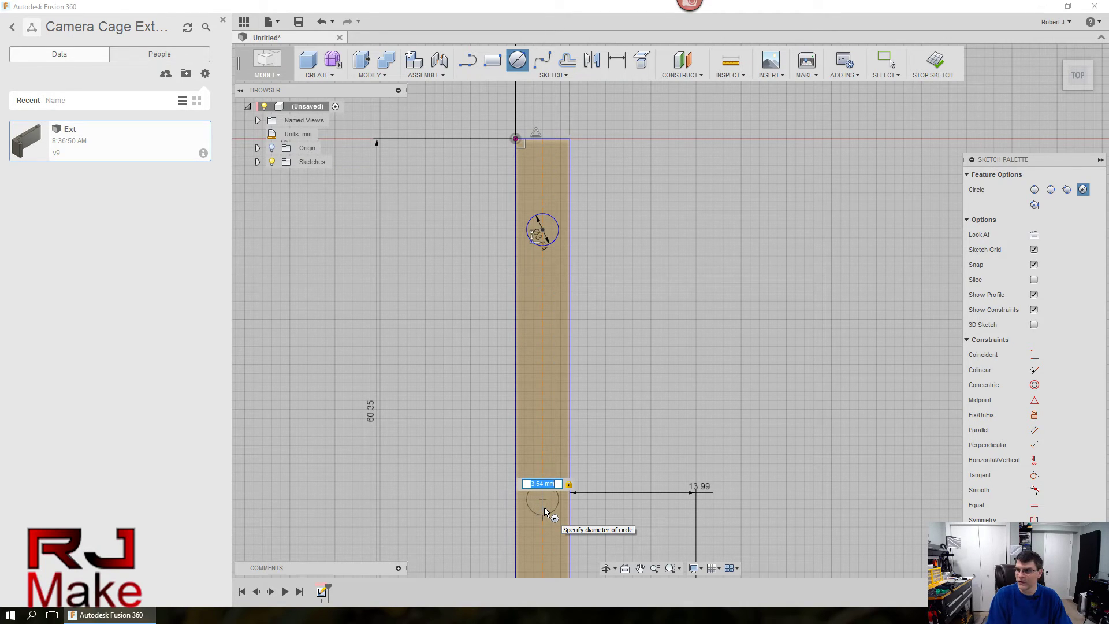
{"action": "type", "text": "4"}
{"action": "key", "text": "Return"}
{"action": "key", "text": "Escape"}
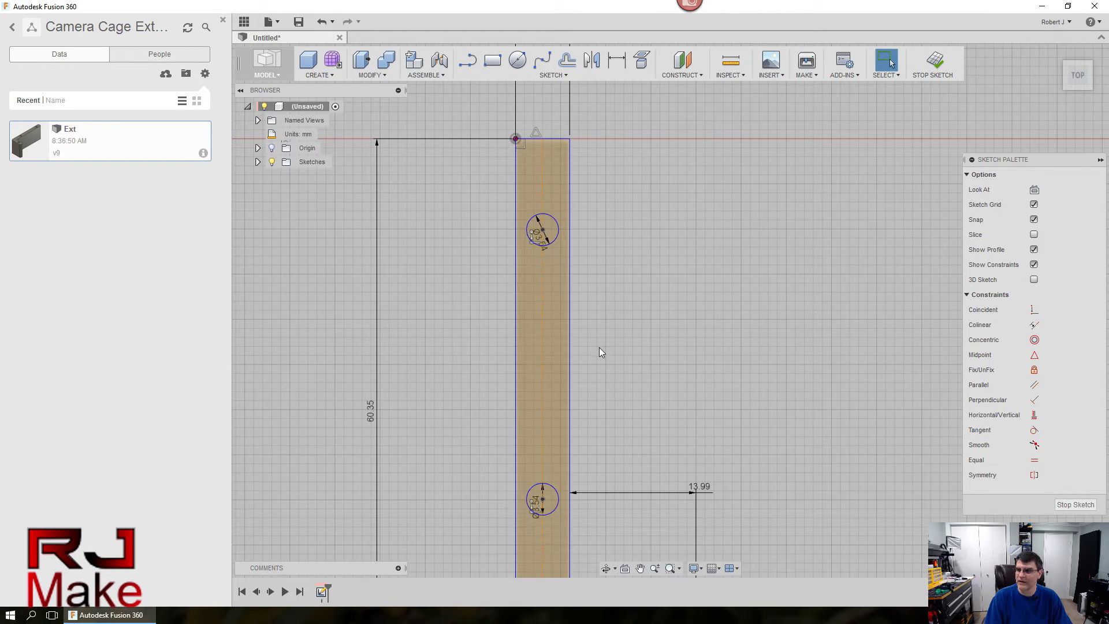
Add a 3.52 mm diameter circle in the bottom leg
{"action": "scroll", "coordinate": [598, 353], "scroll_direction": "up", "scroll_amount": 2}
{"action": "scroll", "coordinate": [598, 358], "scroll_direction": "down", "scroll_amount": 3}
{"action": "middle_click_drag", "start_coordinate": [631, 417], "coordinate": [578, 264]}
{"action": "scroll", "coordinate": [569, 367], "scroll_direction": "up", "scroll_amount": 5}
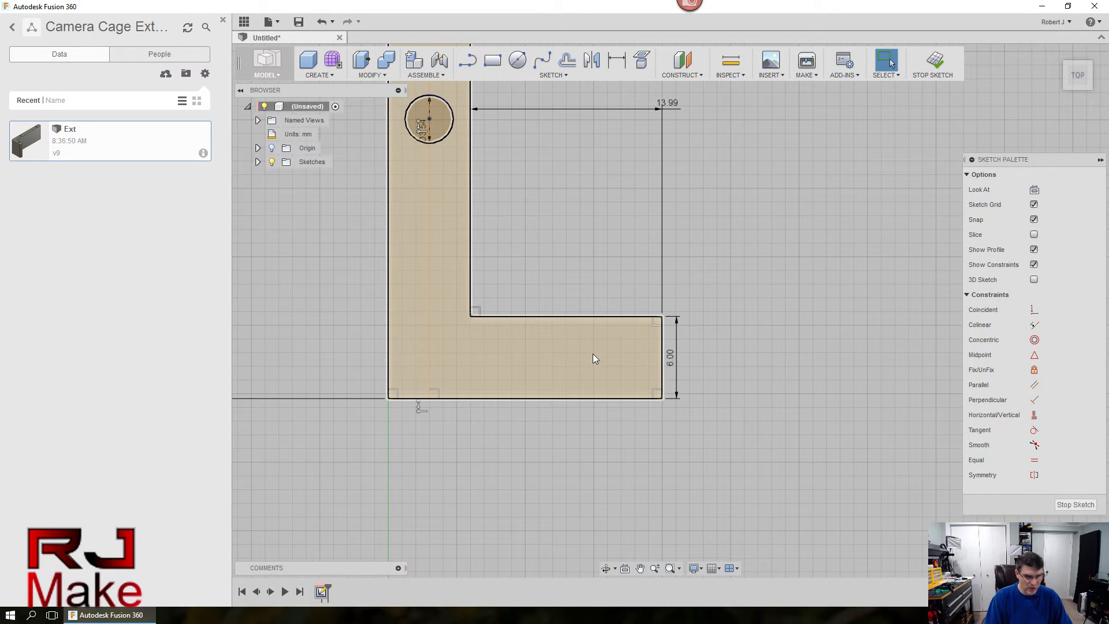
{"action": "key", "text": "c"}
{"action": "left_click", "coordinate": [593, 353]}
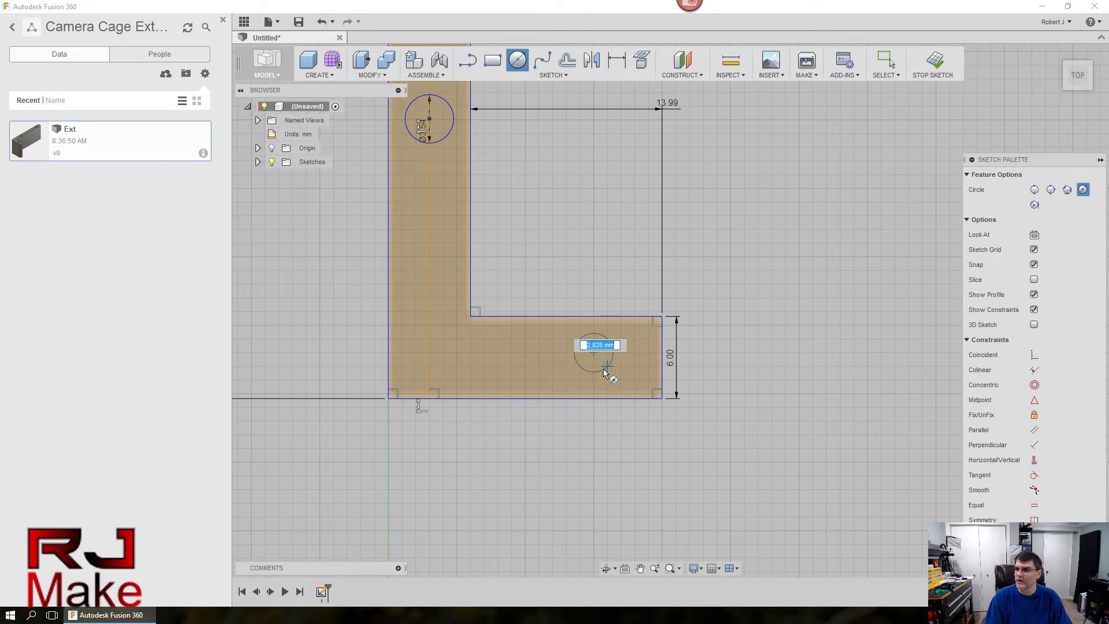
{"action": "type", "text": "3"}
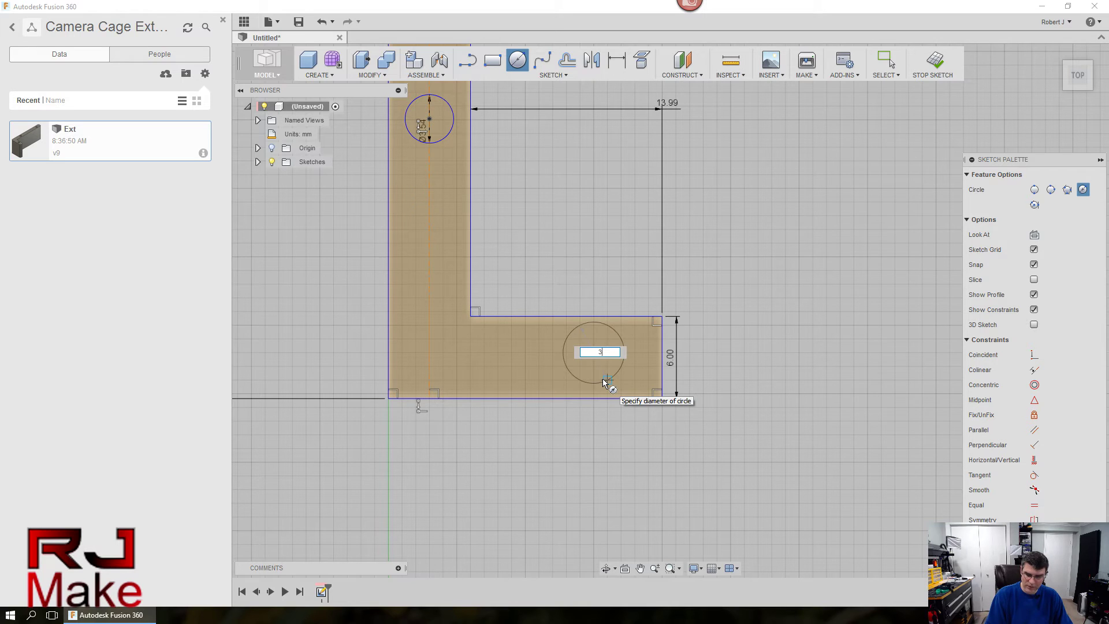
{"action": "type", "text": ".52"}
{"action": "key", "text": "Return"}
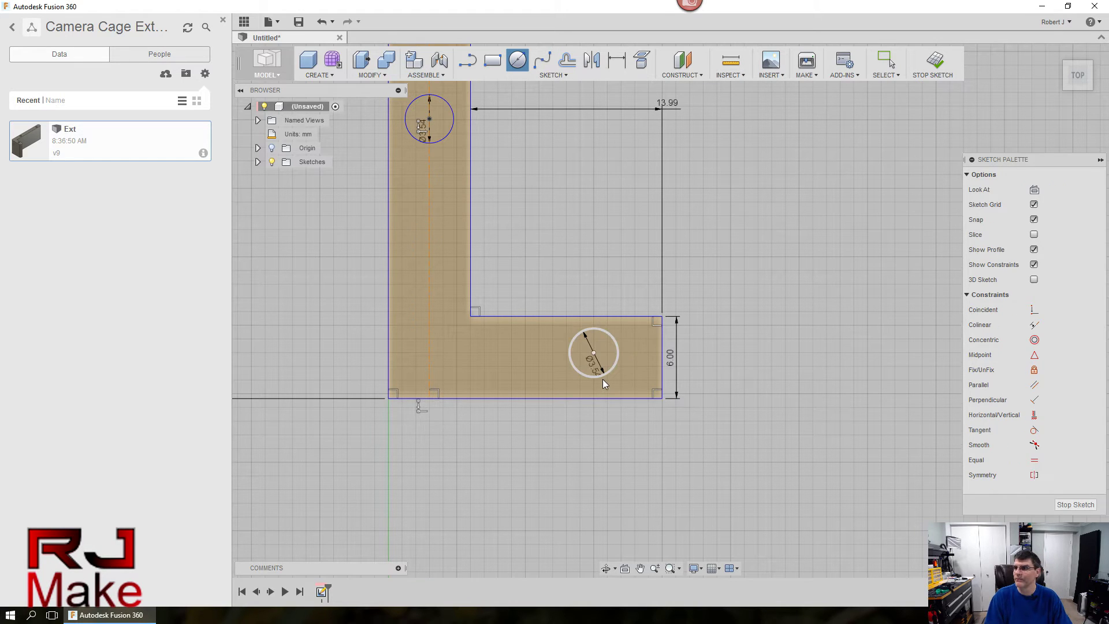
{"action": "key", "text": "Escape"}
{"action": "scroll", "coordinate": [731, 321], "scroll_direction": "down", "scroll_amount": 5}
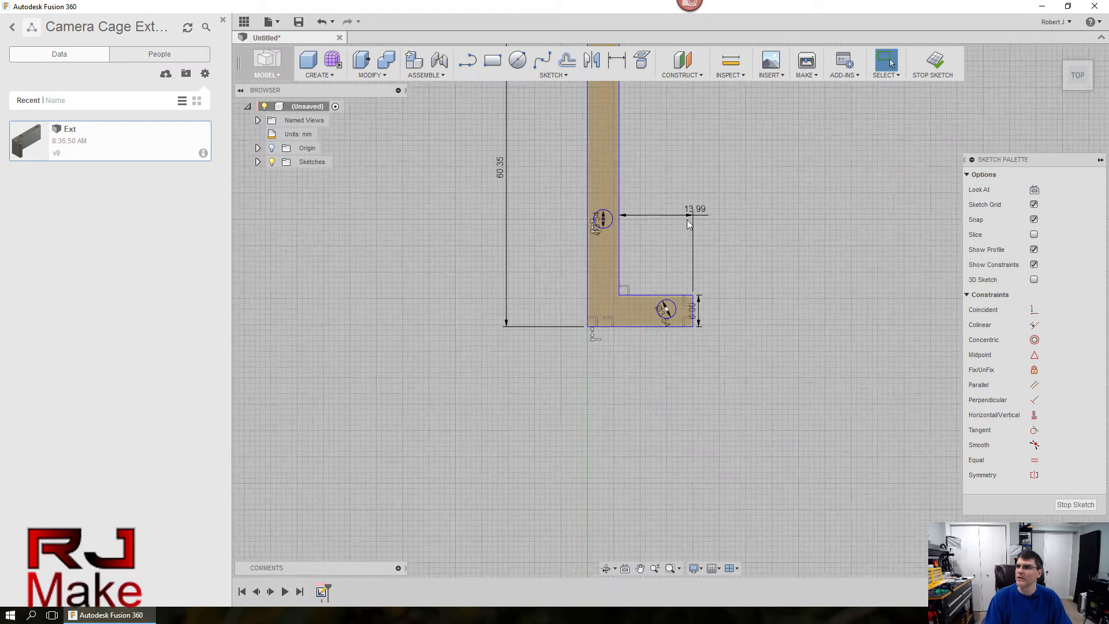
Place the top hole's centre 8 mm below the upright's top edge
{"action": "middle_click_drag", "start_coordinate": [664, 181], "coordinate": [570, 331]}
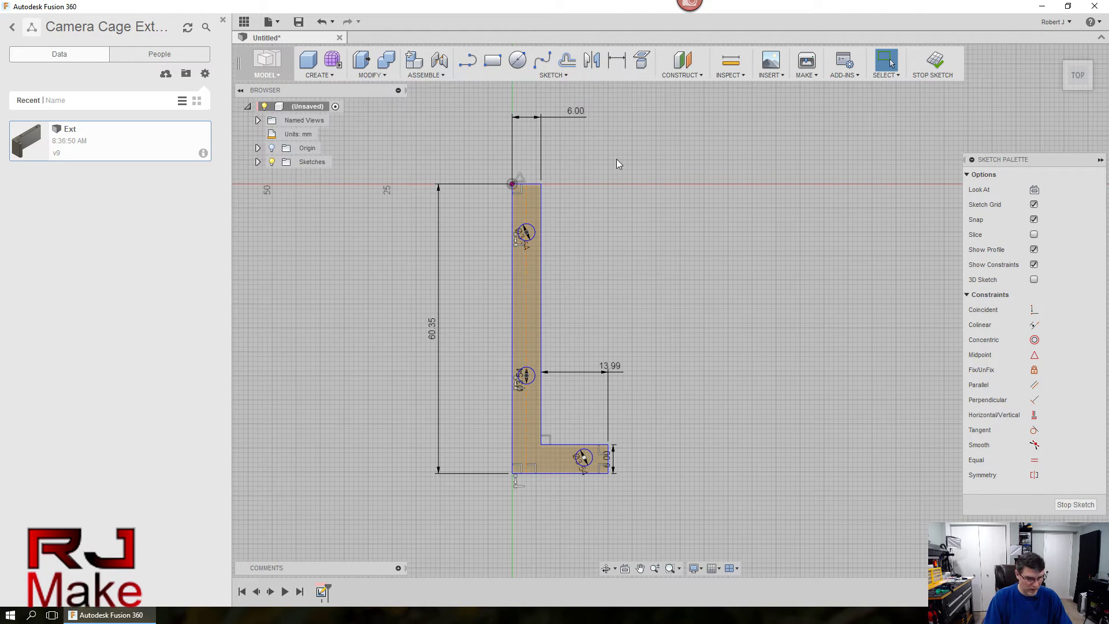
{"action": "key", "text": "d"}
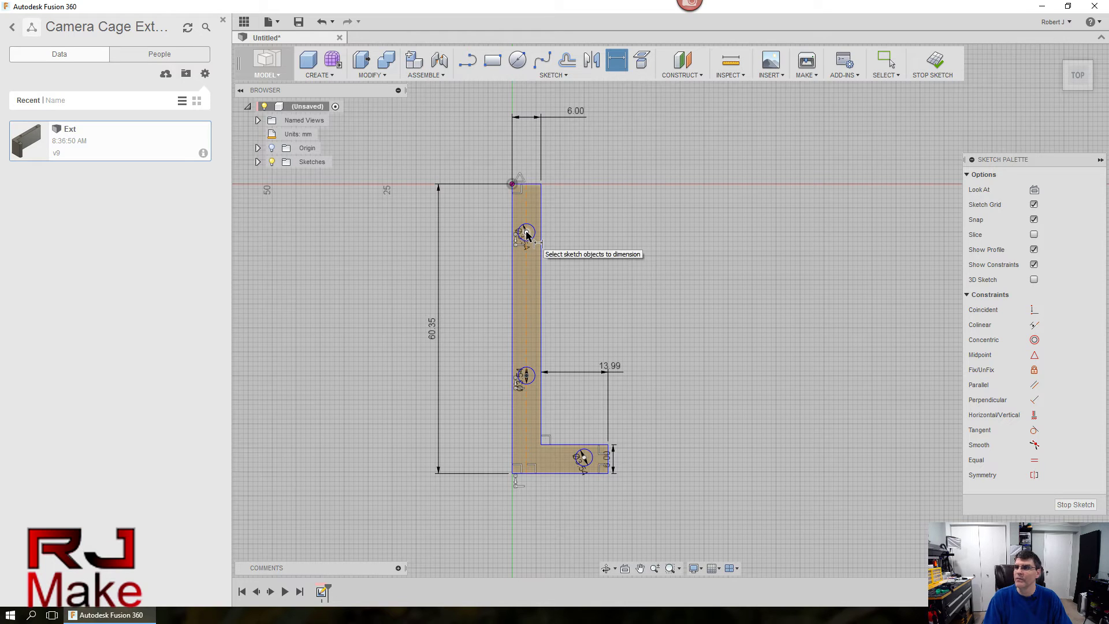
{"action": "scroll", "coordinate": [525, 234], "scroll_direction": "up", "scroll_amount": 5}
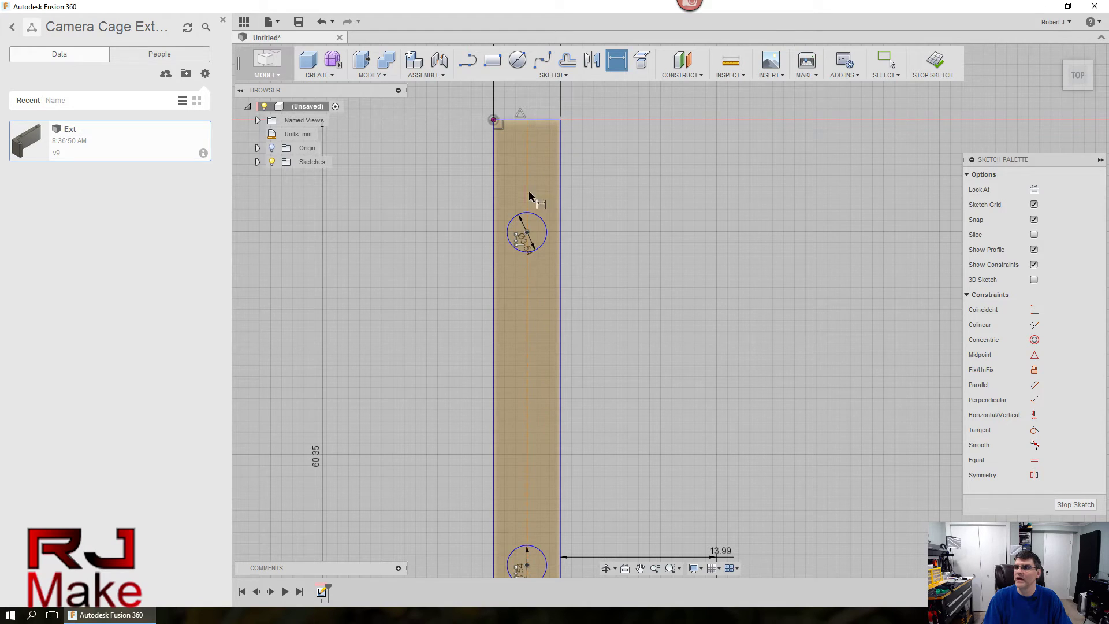
{"action": "left_click", "coordinate": [527, 232]}
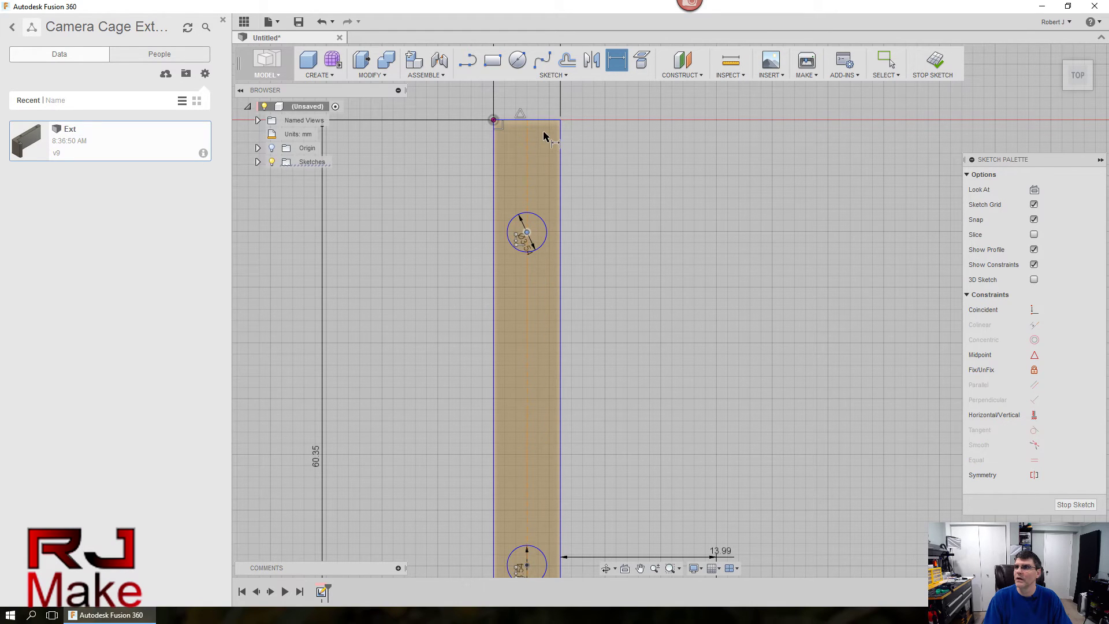
{"action": "left_click", "coordinate": [543, 120]}
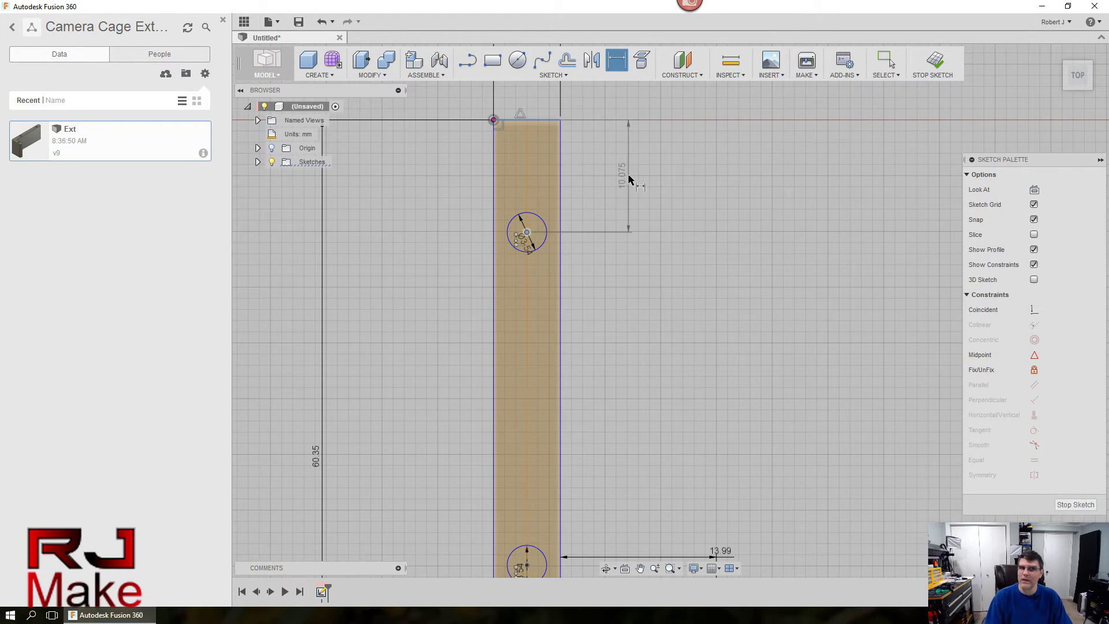
{"action": "left_click", "coordinate": [628, 175]}
{"action": "type", "text": "8"}
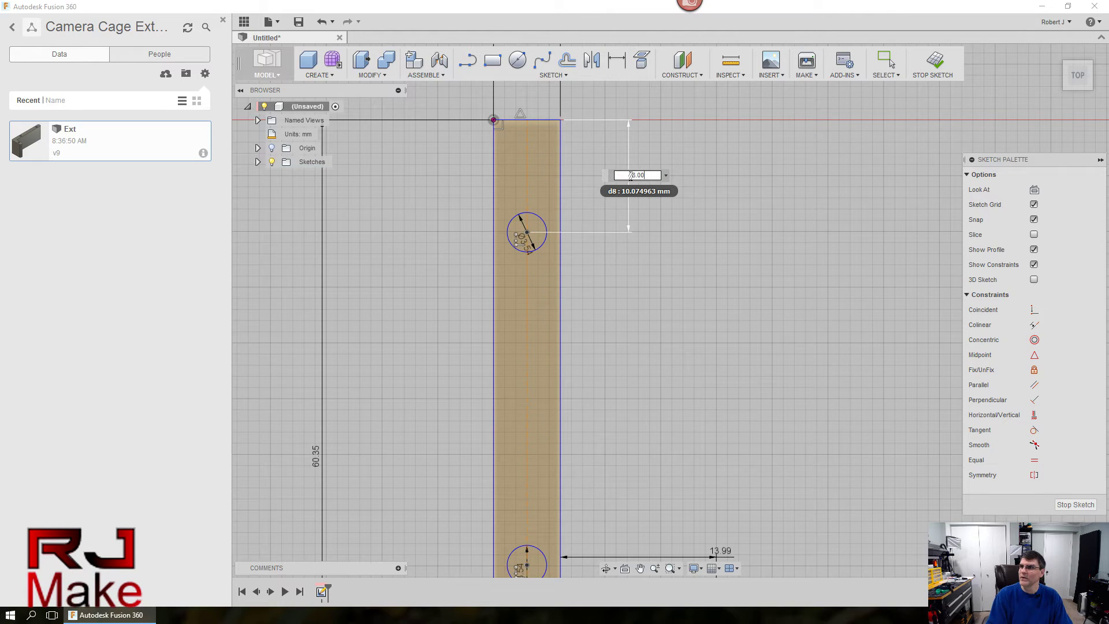
{"action": "key", "text": "Return"}
Space the lower upright hole 34.80 mm below the top hole
{"action": "scroll", "coordinate": [632, 239], "scroll_direction": "down", "scroll_amount": 1}
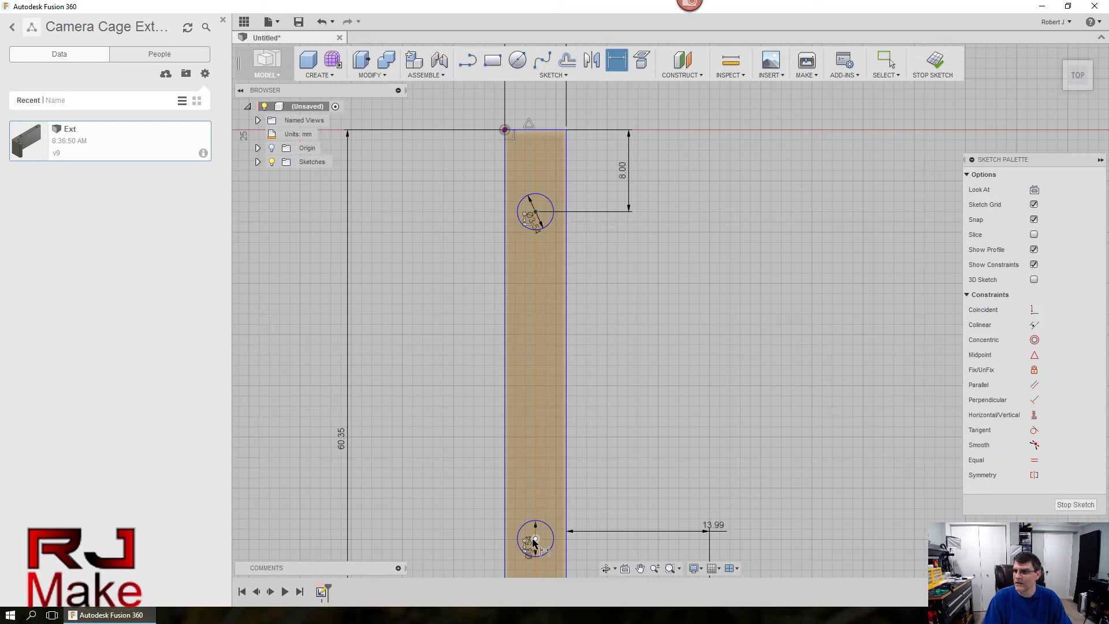
{"action": "left_click", "coordinate": [536, 538]}
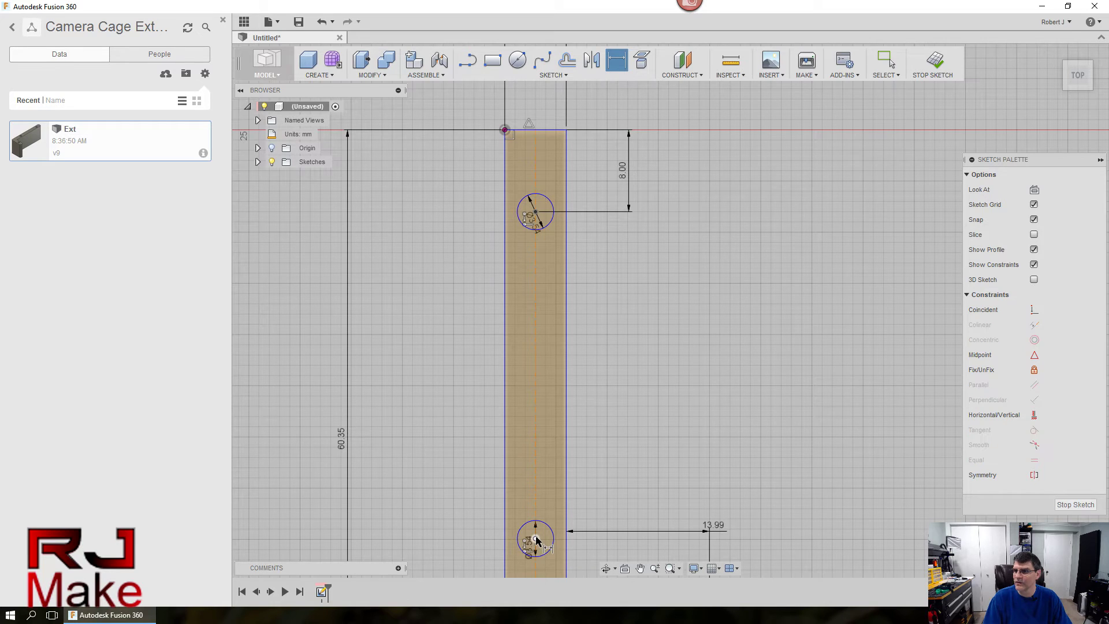
{"action": "left_click", "coordinate": [536, 213]}
{"action": "left_click", "coordinate": [630, 341]}
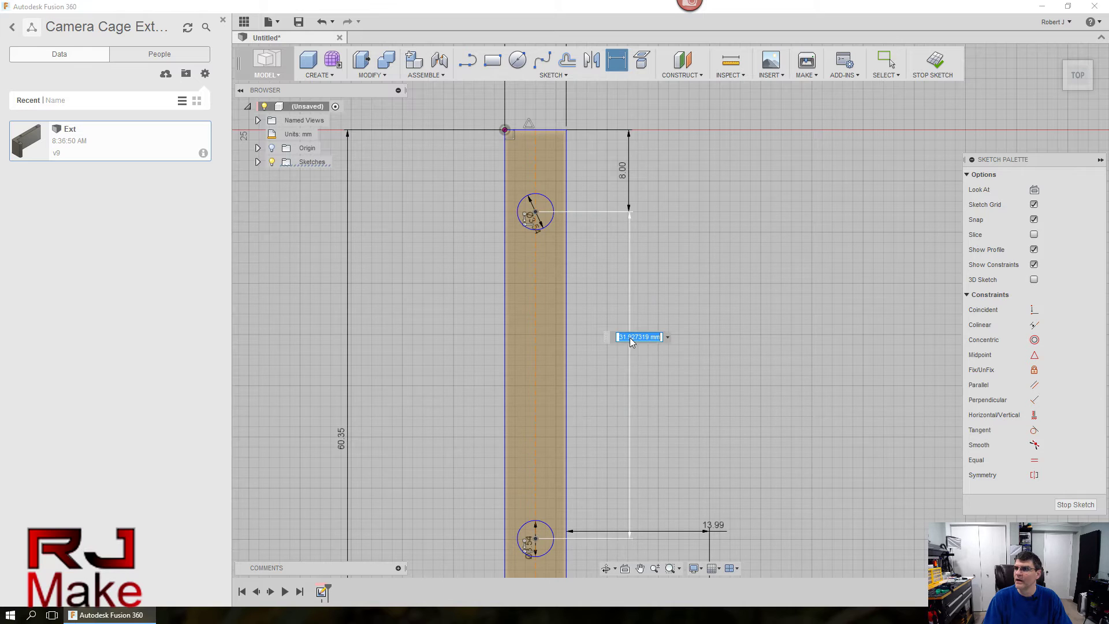
{"action": "type", "text": "3"}
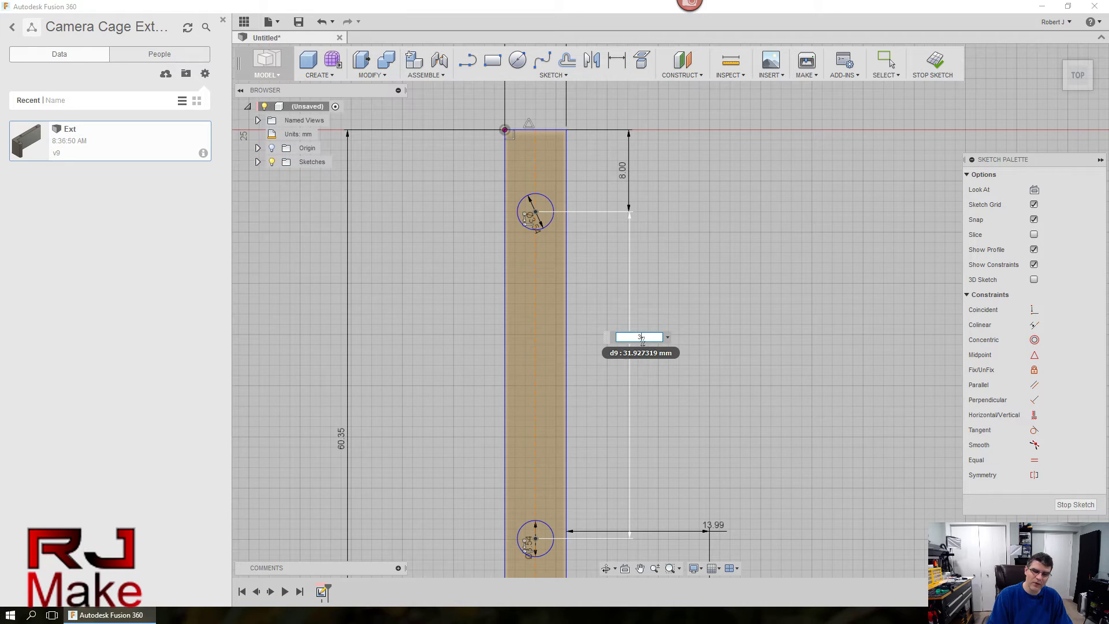
{"action": "type", "text": "4.8"}
{"action": "key", "text": "Return"}
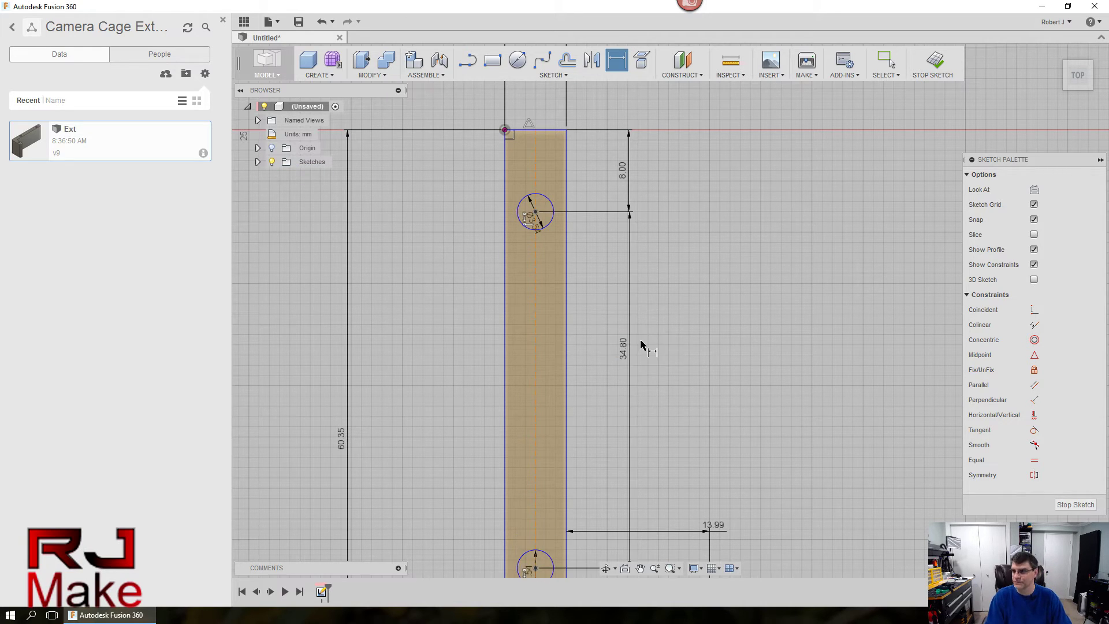
{"action": "scroll", "coordinate": [641, 344], "scroll_direction": "down", "scroll_amount": 4}
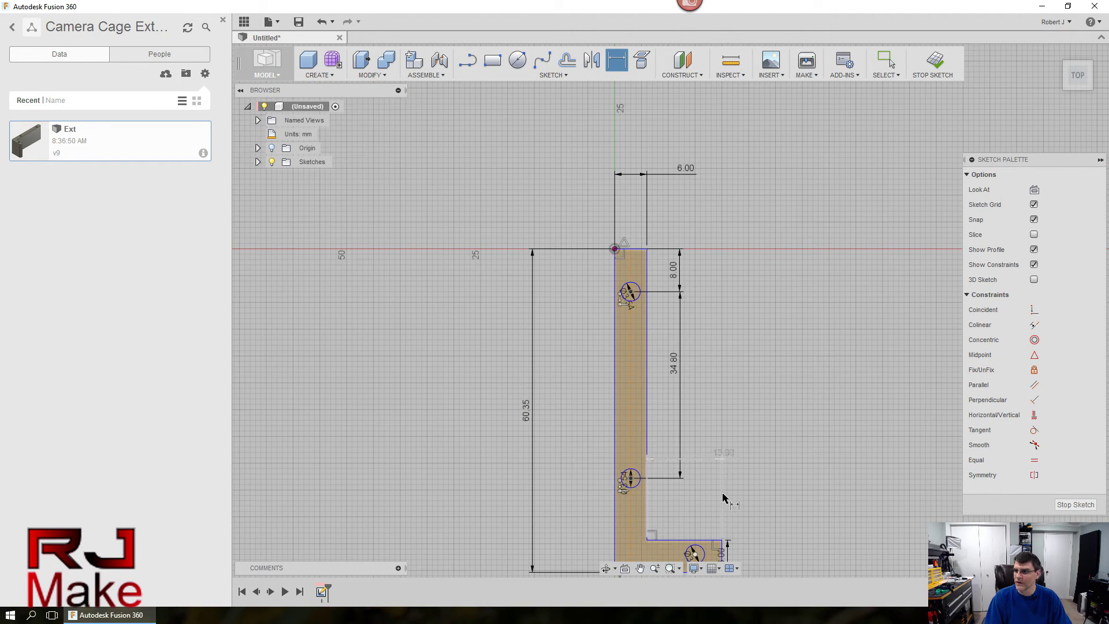
{"action": "mouse_move", "coordinate": [687, 487]}
{"action": "middle_mouse_down"}
{"action": "mouse_move", "coordinate": [629, 400]}
{"action": "mouse_move", "coordinate": [594, 401]}
{"action": "middle_mouse_up"}
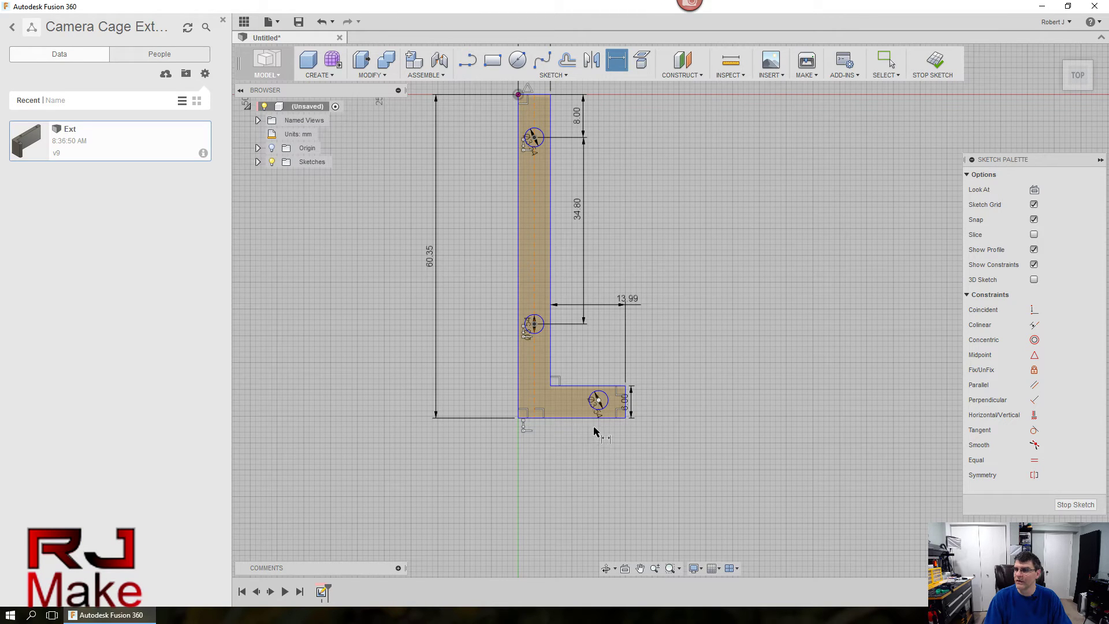
Dimension the foot hole at Ø3.54 and 2.90 mm below the foot's top edge
{"action": "scroll", "coordinate": [602, 409], "scroll_direction": "up", "scroll_amount": 5}
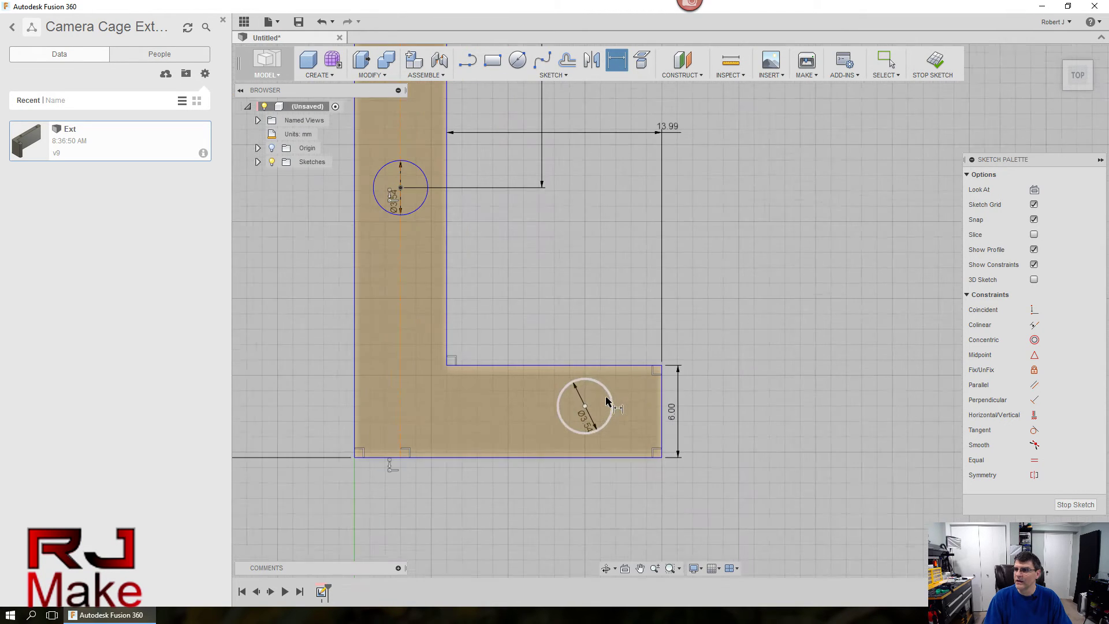
{"action": "left_click", "coordinate": [584, 424]}
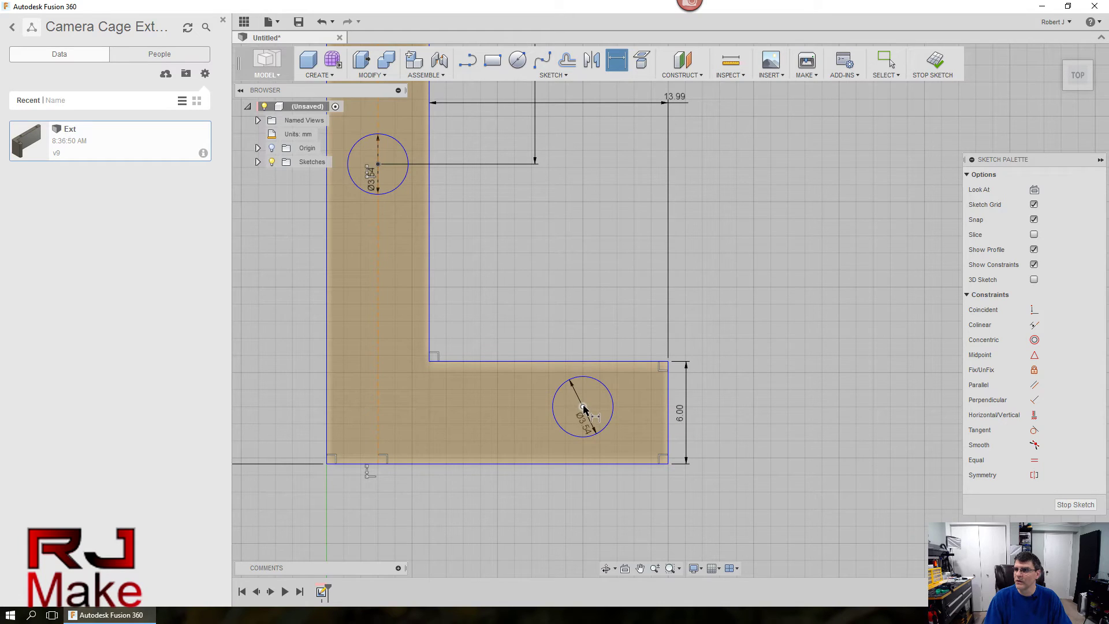
{"action": "left_click", "coordinate": [584, 409]}
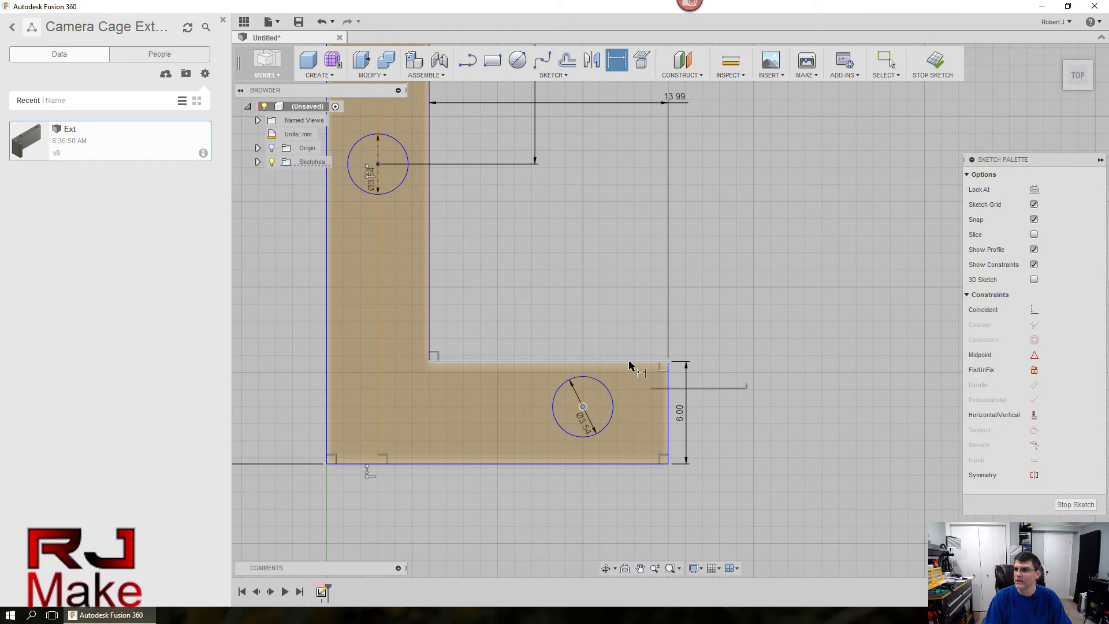
{"action": "left_click", "coordinate": [629, 362]}
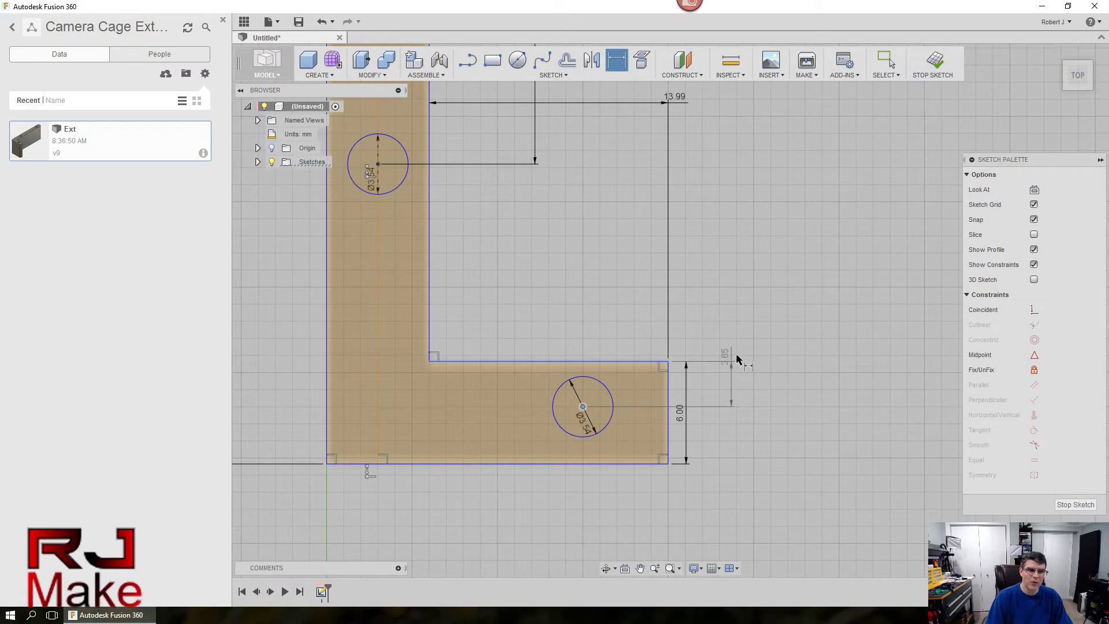
{"action": "left_click", "coordinate": [736, 357]}
{"action": "type", "text": "2.90"}
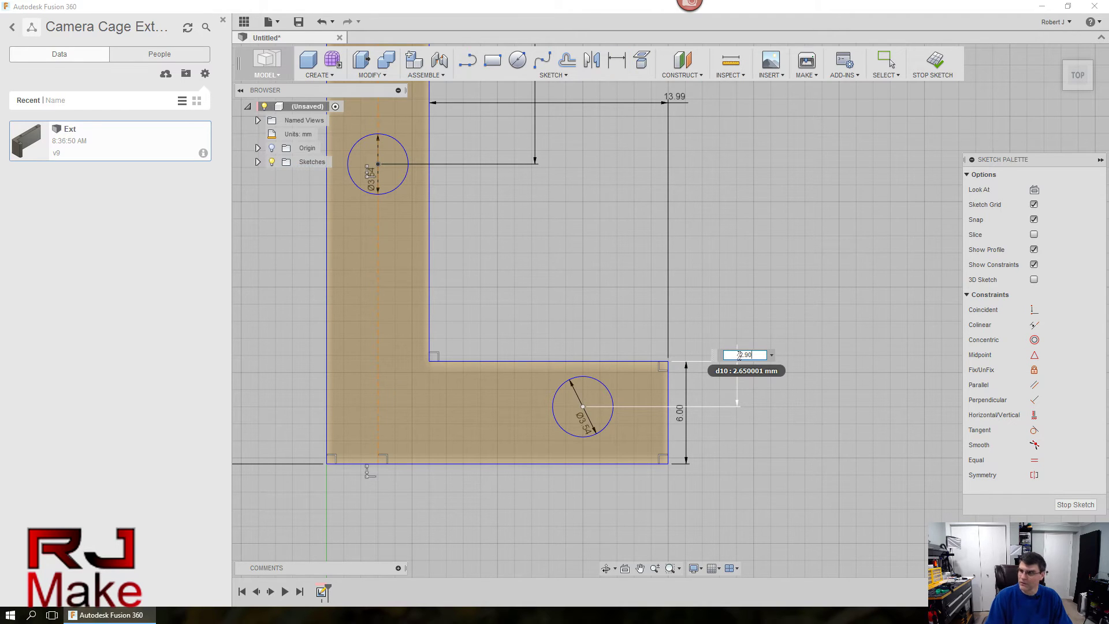
{"action": "key", "text": "Return"}
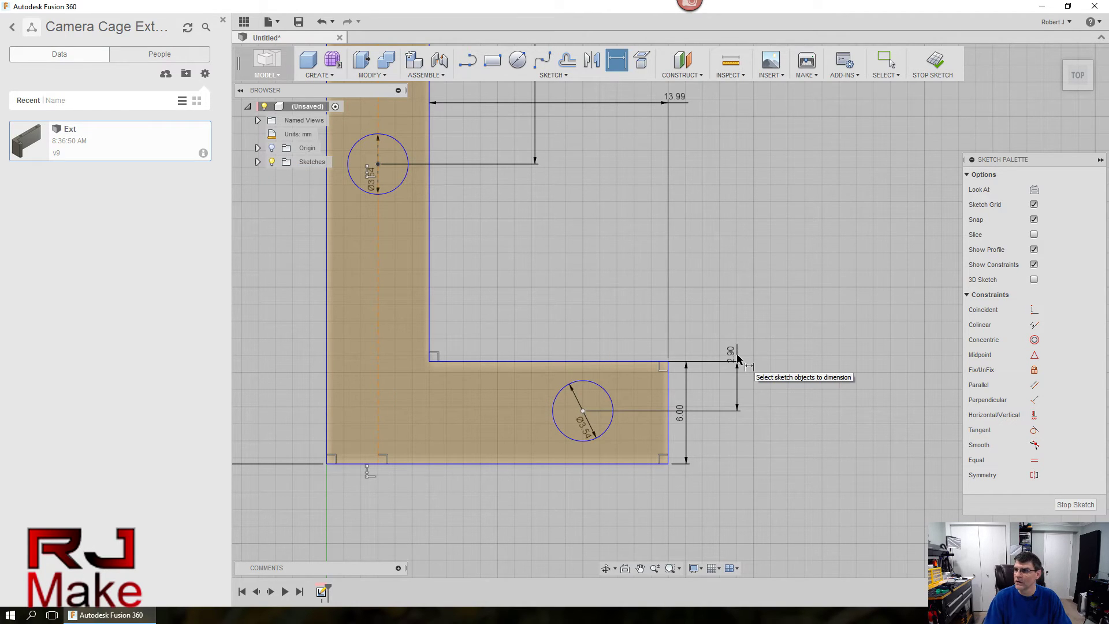
Locate the foot hole 6.81 mm from the foot's end
{"action": "left_click", "coordinate": [584, 411]}
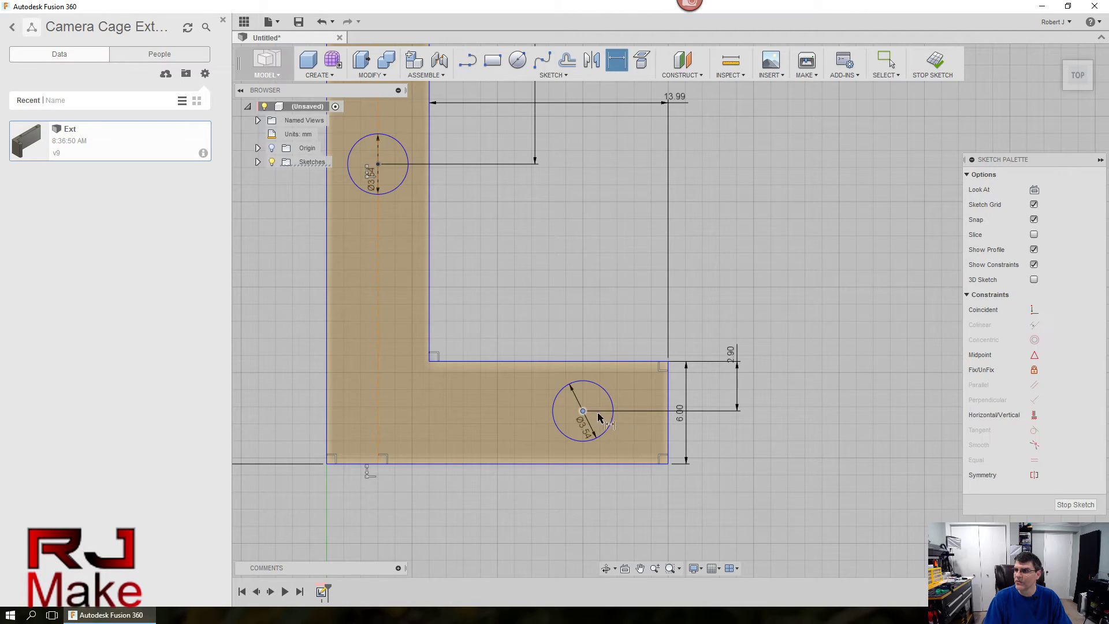
{"action": "left_click", "coordinate": [667, 440]}
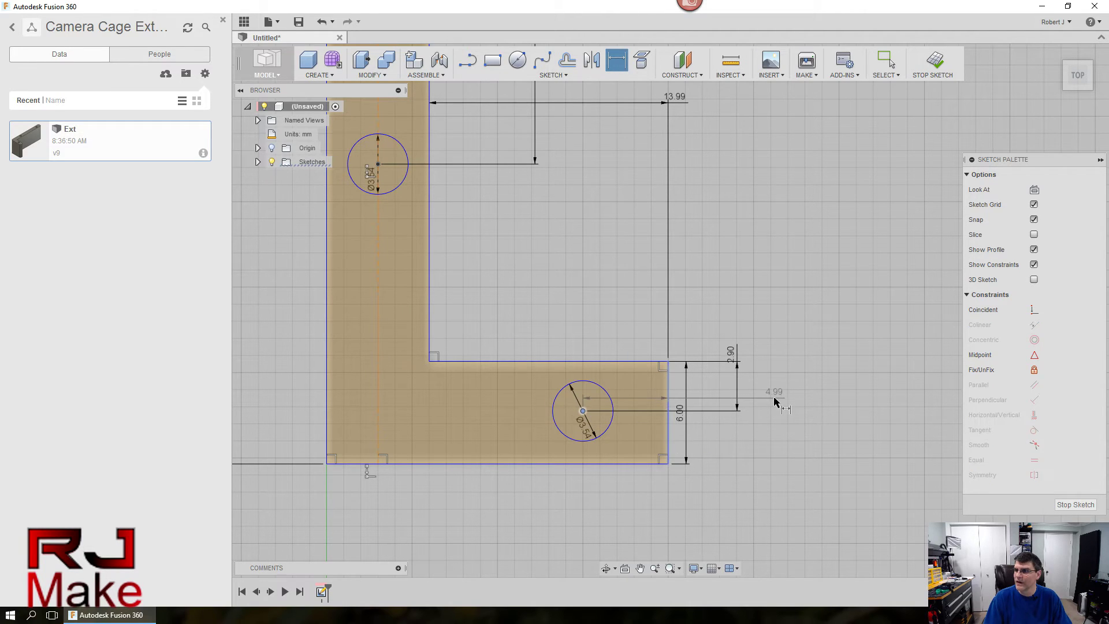
{"action": "left_click", "coordinate": [767, 438]}
{"action": "type", "text": "6.8"}
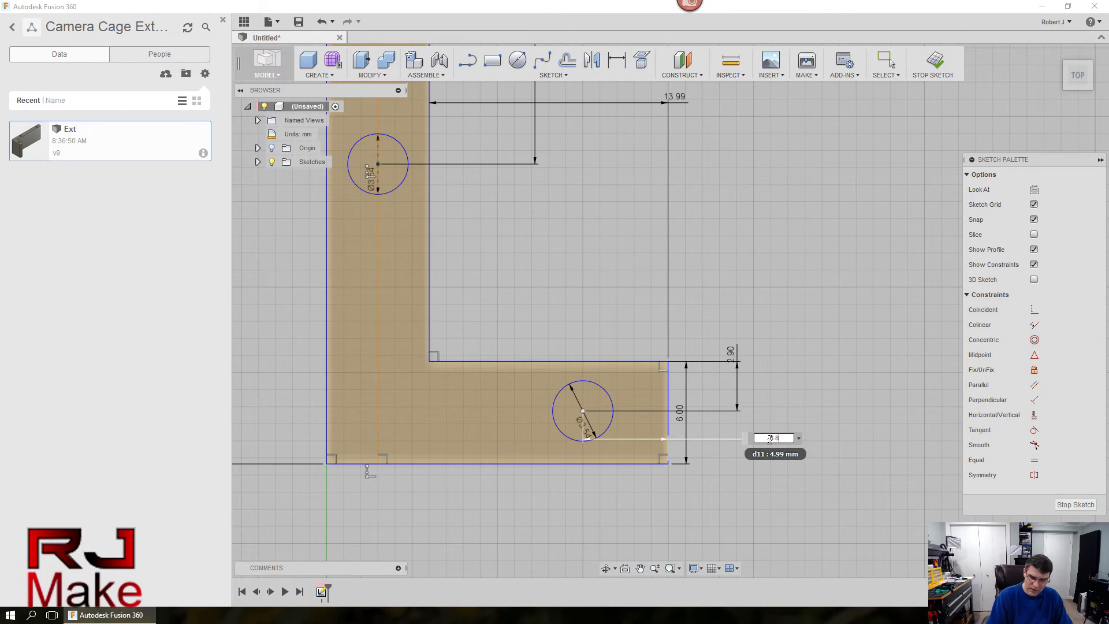
{"action": "type", "text": "1"}
{"action": "key", "text": "Return"}
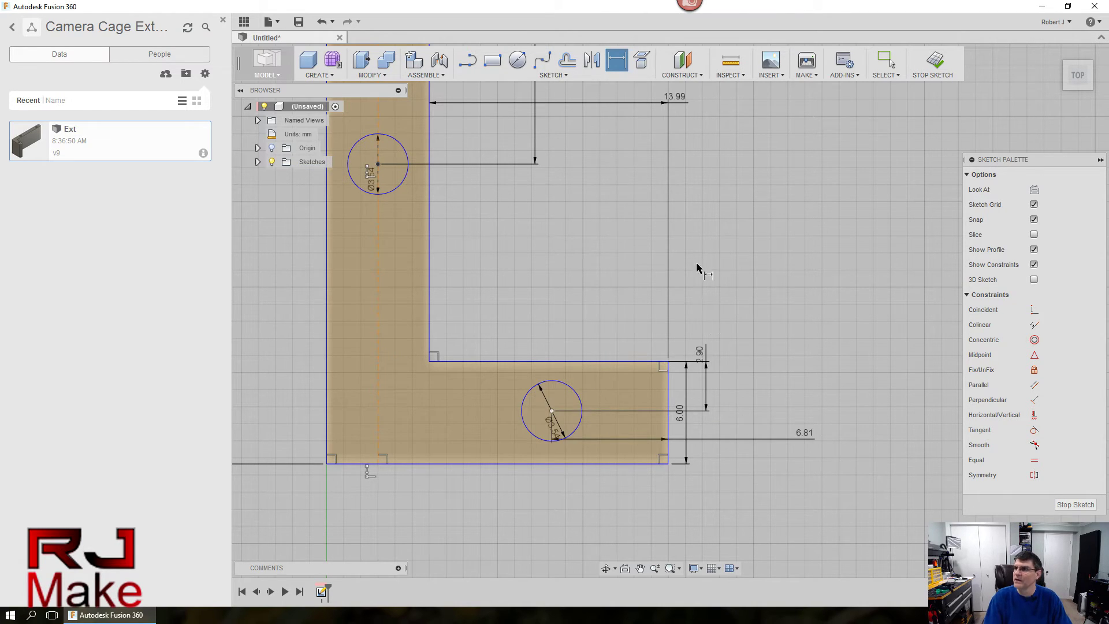
{"action": "scroll", "coordinate": [688, 347], "scroll_direction": "down", "scroll_amount": 5}
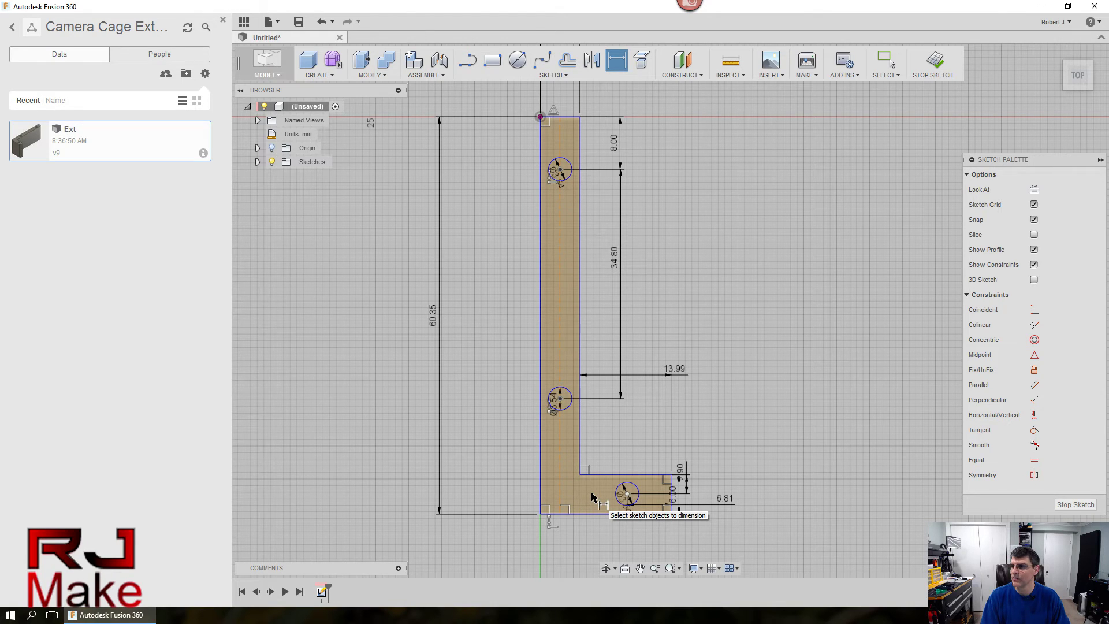
Select the L-shaped profile region around the three hole circles
{"action": "key", "text": "Escape"}
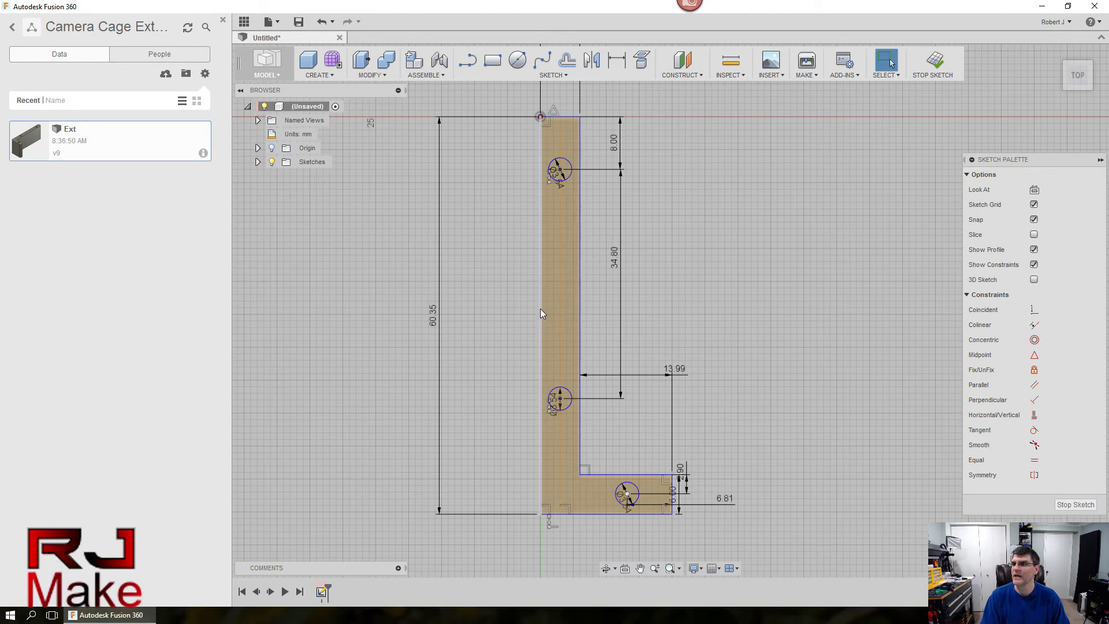
{"action": "left_click", "coordinate": [568, 272]}
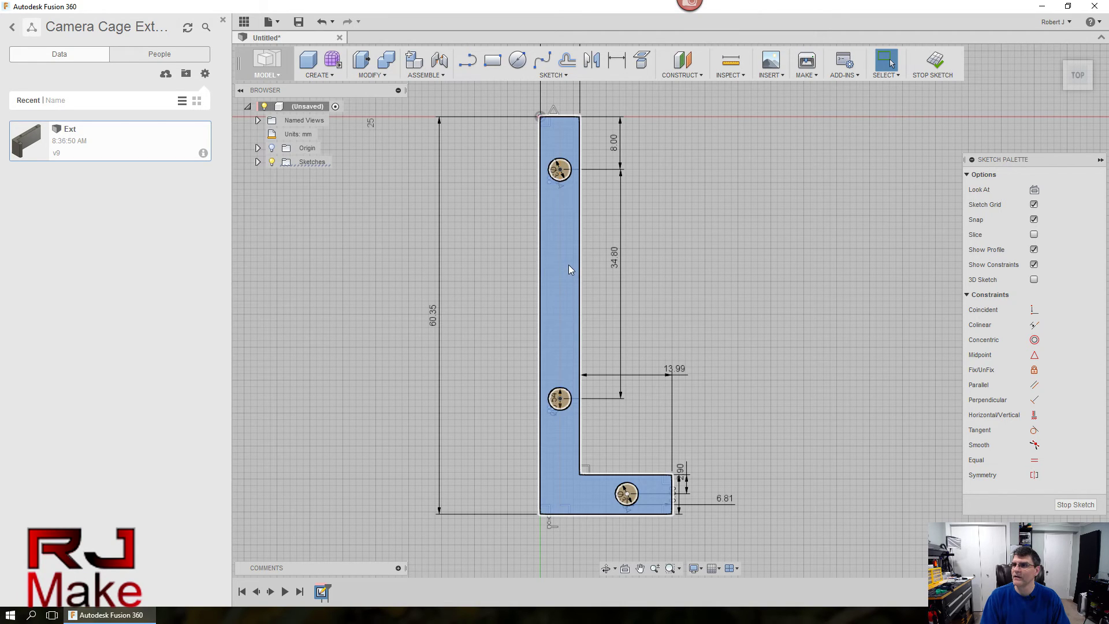
{"action": "left_click", "coordinate": [555, 260]}
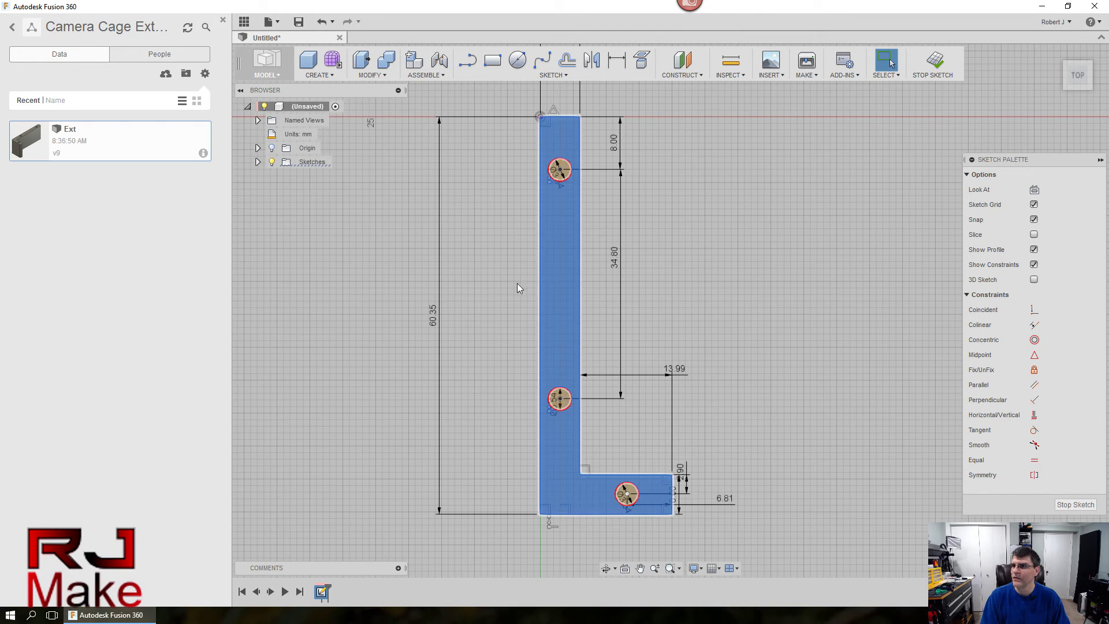
{"action": "left_click", "coordinate": [569, 261]}
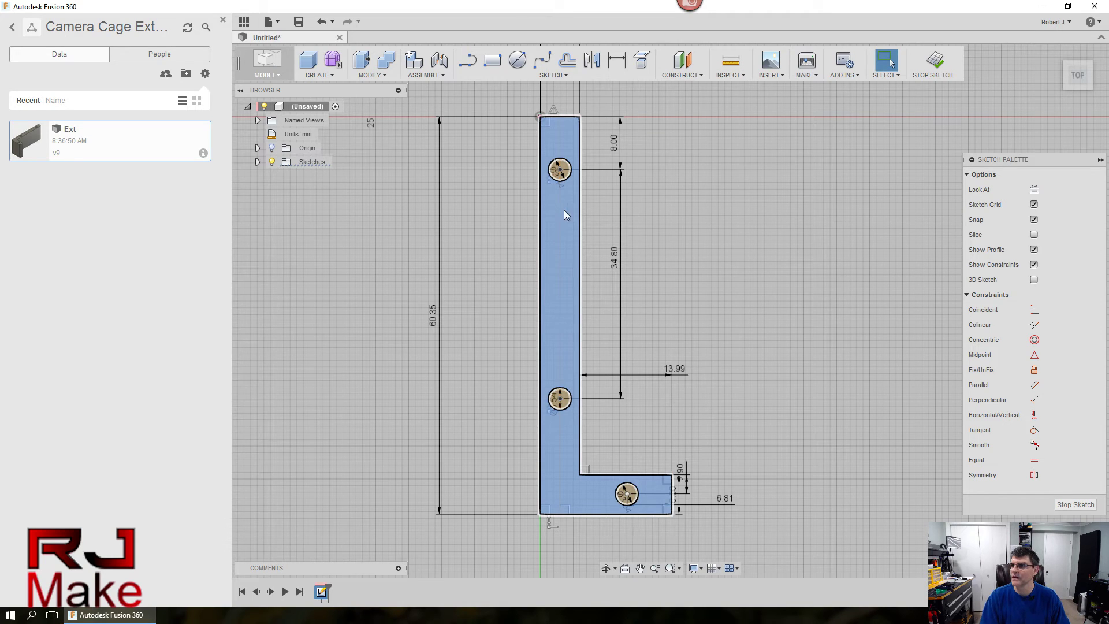
{"action": "left_click", "coordinate": [564, 261]}
{"action": "left_click", "coordinate": [566, 261]}
Extrude the selected L profile 25 mm upward into a solid bracket
{"action": "right_click", "coordinate": [567, 261]}
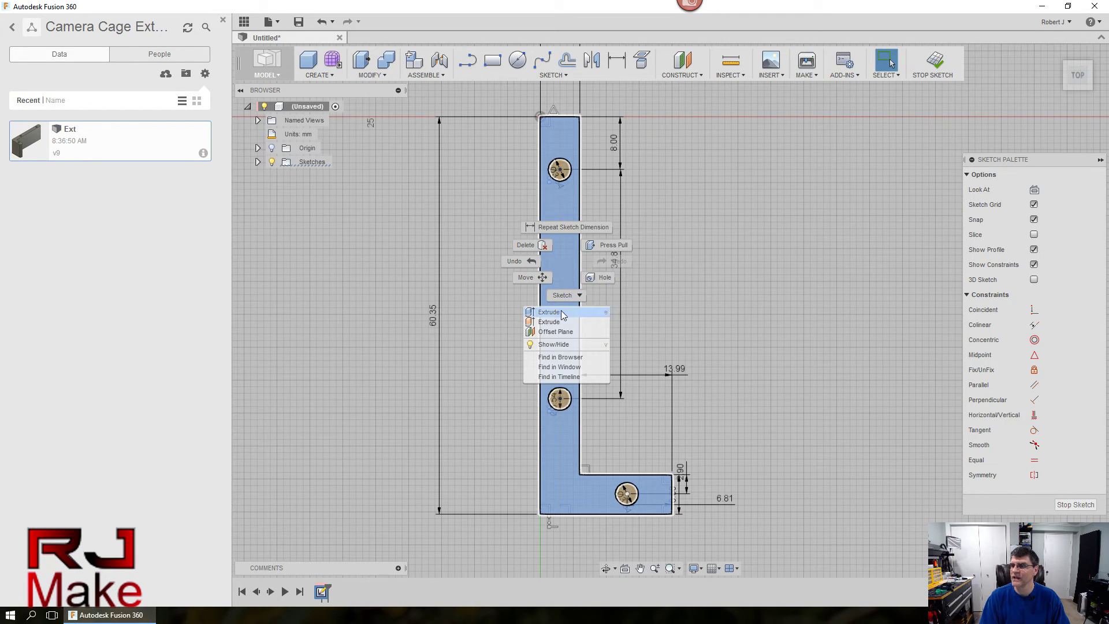
{"action": "left_click", "coordinate": [549, 312]}
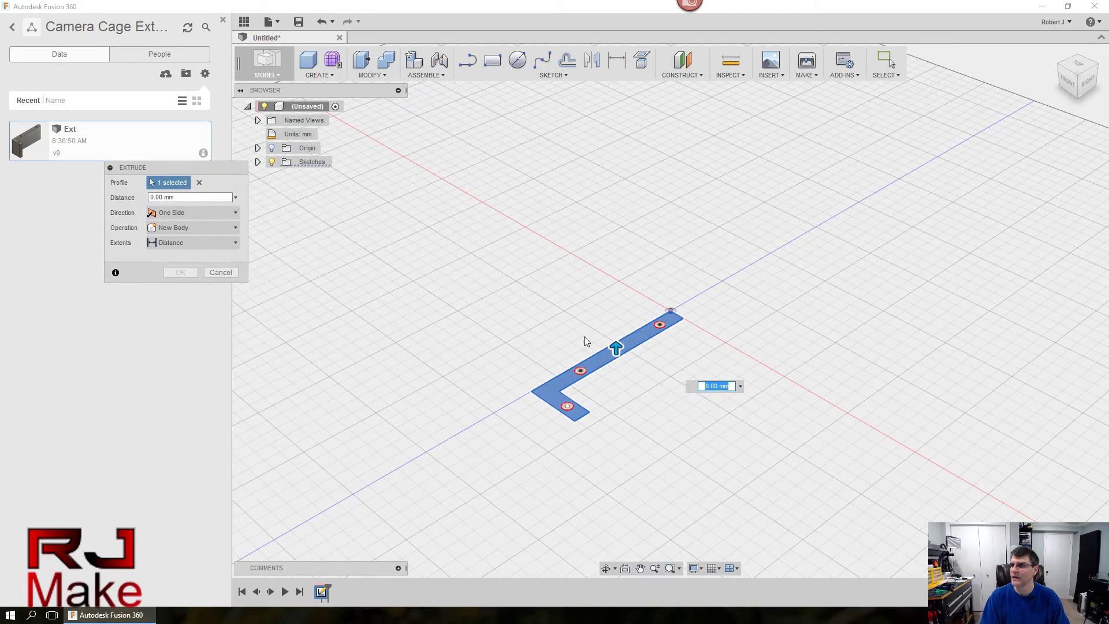
{"action": "left_click_drag", "start_coordinate": [615, 348], "coordinate": [592, 188]}
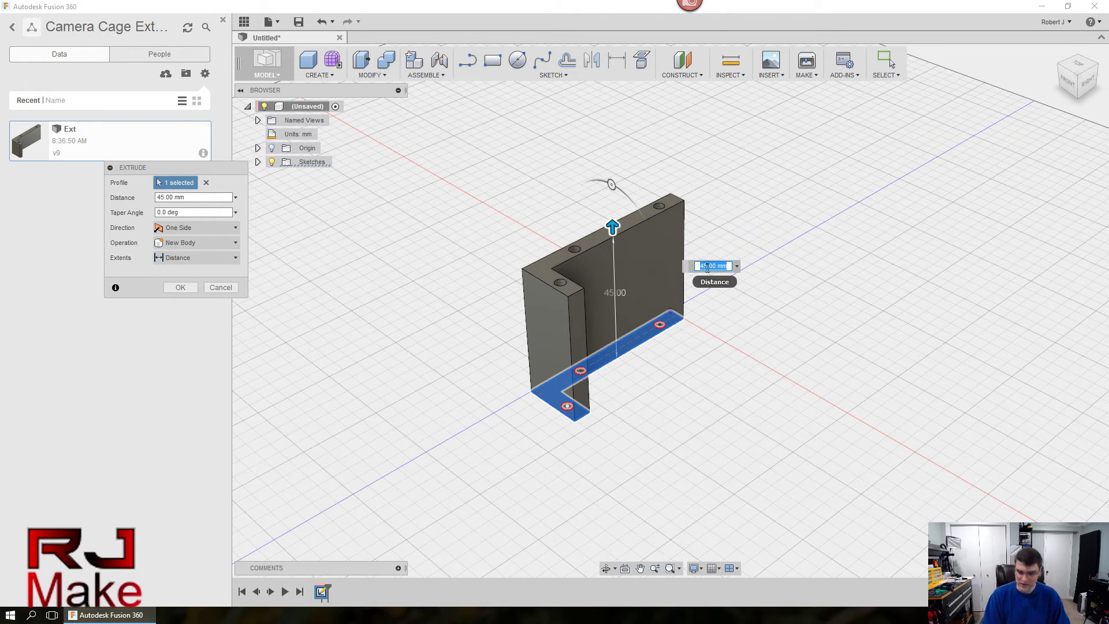
{"action": "left_click", "coordinate": [707, 266]}
{"action": "type", "text": "25"}
{"action": "key", "text": "Return"}
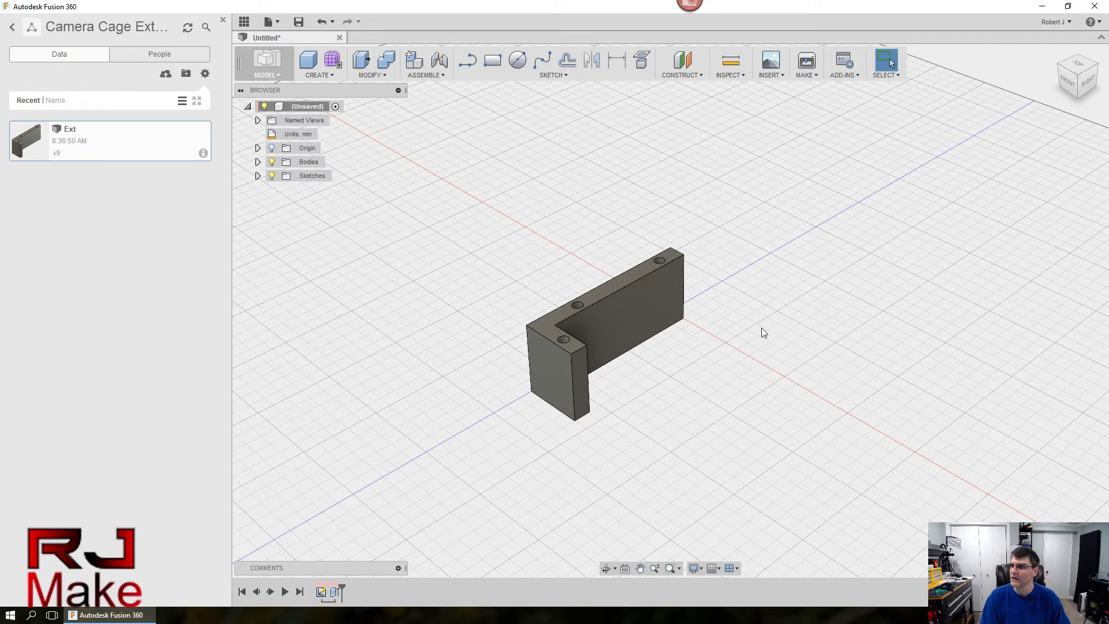
{"action": "mouse_move", "coordinate": [669, 386]}
{"action": "middle_mouse_down", "text": "shift"}
{"action": "mouse_move", "coordinate": [785, 371]}
{"action": "mouse_move", "coordinate": [695, 398]}
{"action": "mouse_move", "coordinate": [662, 385]}
{"action": "middle_mouse_up", "text": "shift"}
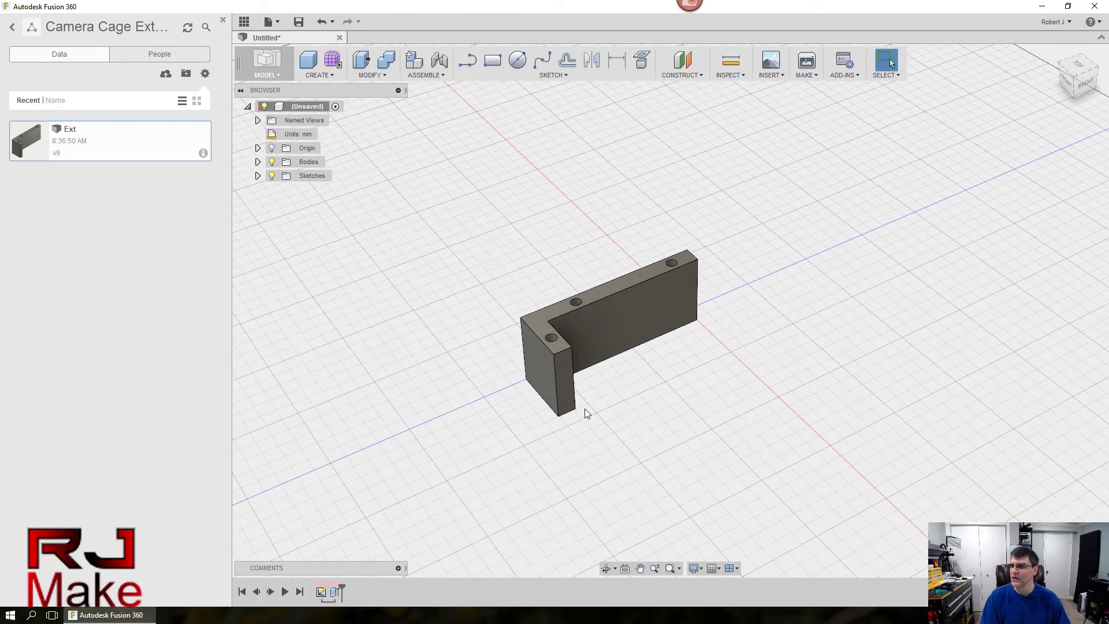
Fillet the five selected vertical edges of the L-shaped bracket with a 1.5 mm radius
{"action": "mouse_move", "coordinate": [654, 357]}
{"action": "middle_mouse_down", "text": "shift"}
{"action": "mouse_move", "coordinate": [589, 376]}
{"action": "mouse_move", "coordinate": [663, 356]}
{"action": "mouse_move", "coordinate": [654, 372]}
{"action": "middle_mouse_up", "text": "shift"}
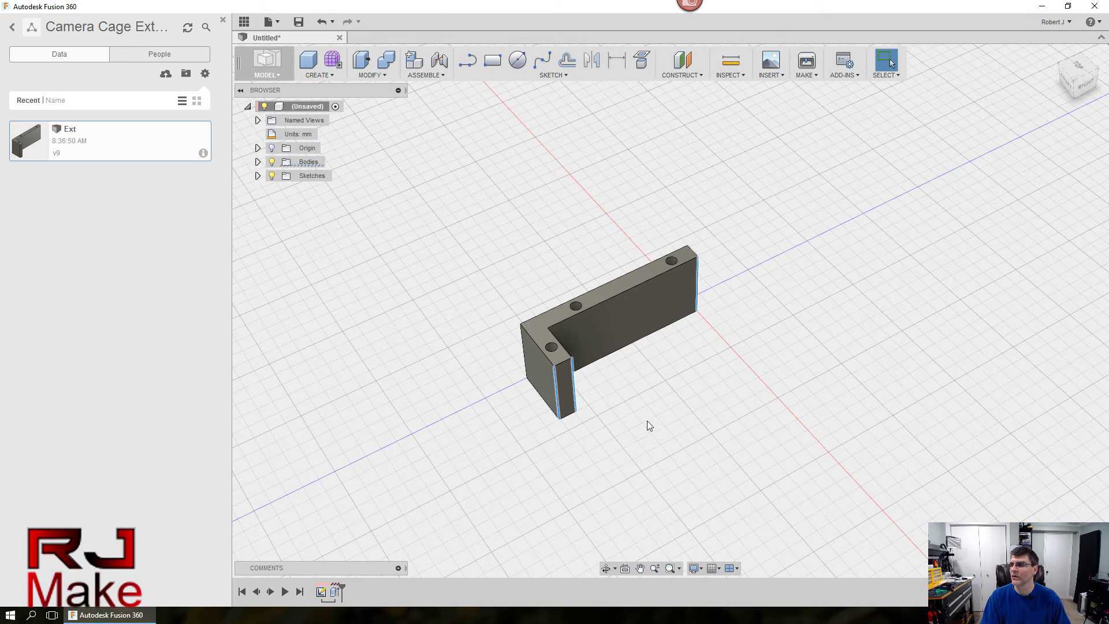
{"action": "middle_click_drag", "start_coordinate": [688, 366], "coordinate": [630, 441], "text": "shift"}
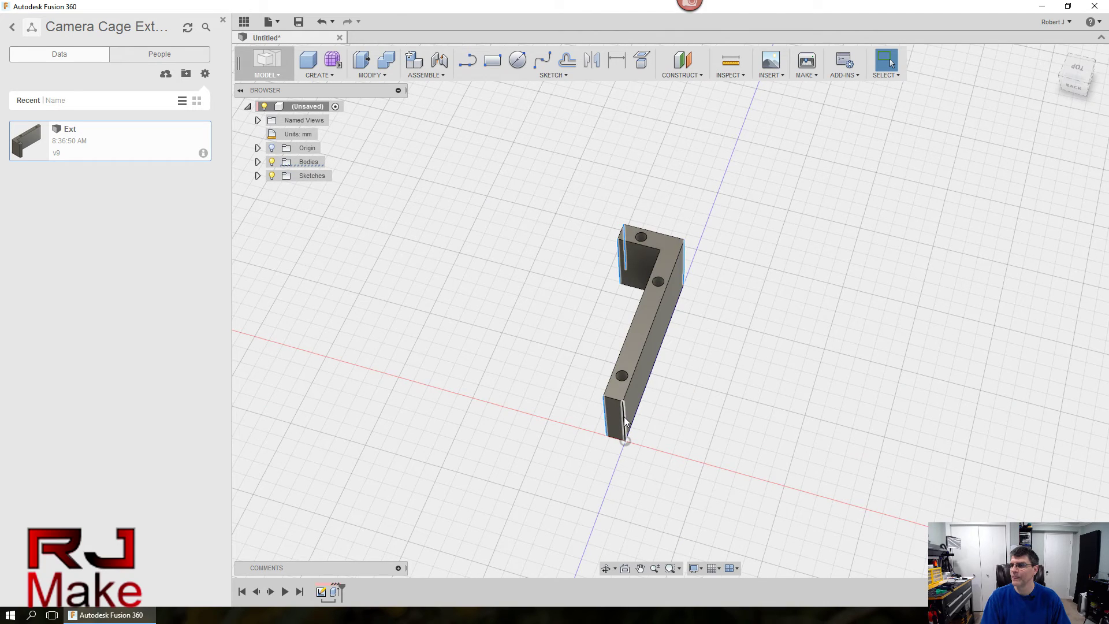
{"action": "right_click", "coordinate": [625, 421]}
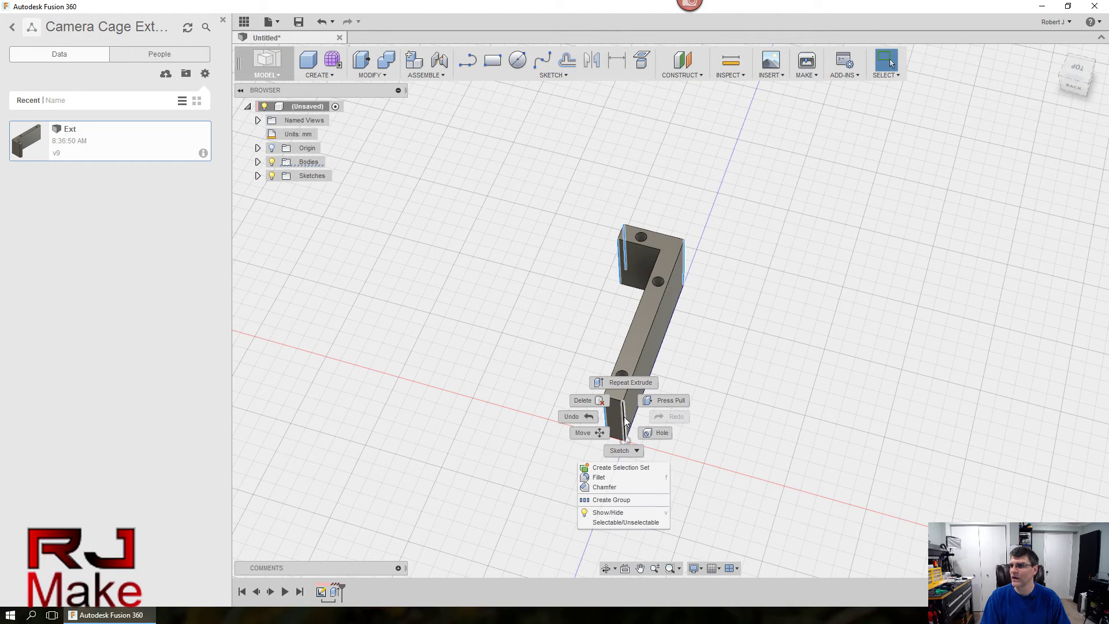
{"action": "left_click", "coordinate": [611, 477]}
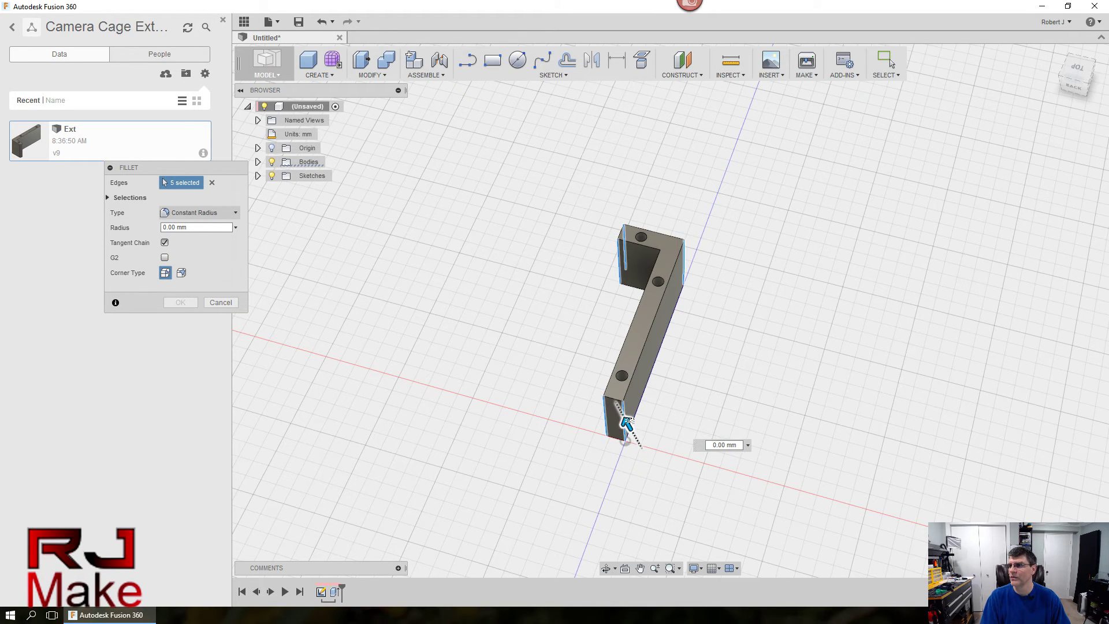
{"action": "left_click_drag", "start_coordinate": [627, 422], "coordinate": [626, 424]}
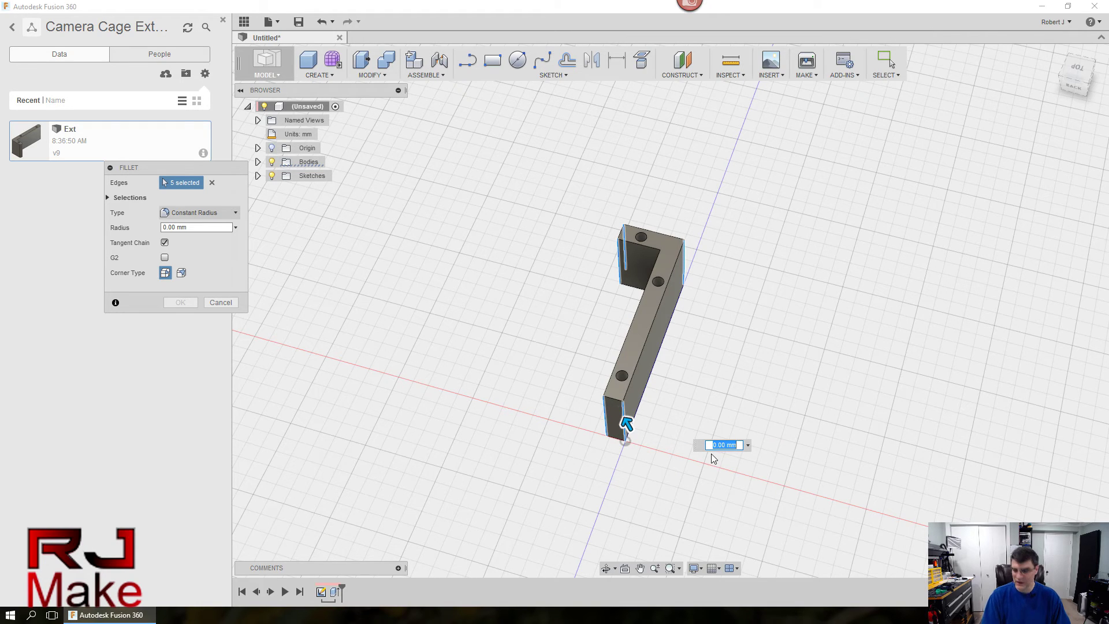
{"action": "type", "text": "1.5"}
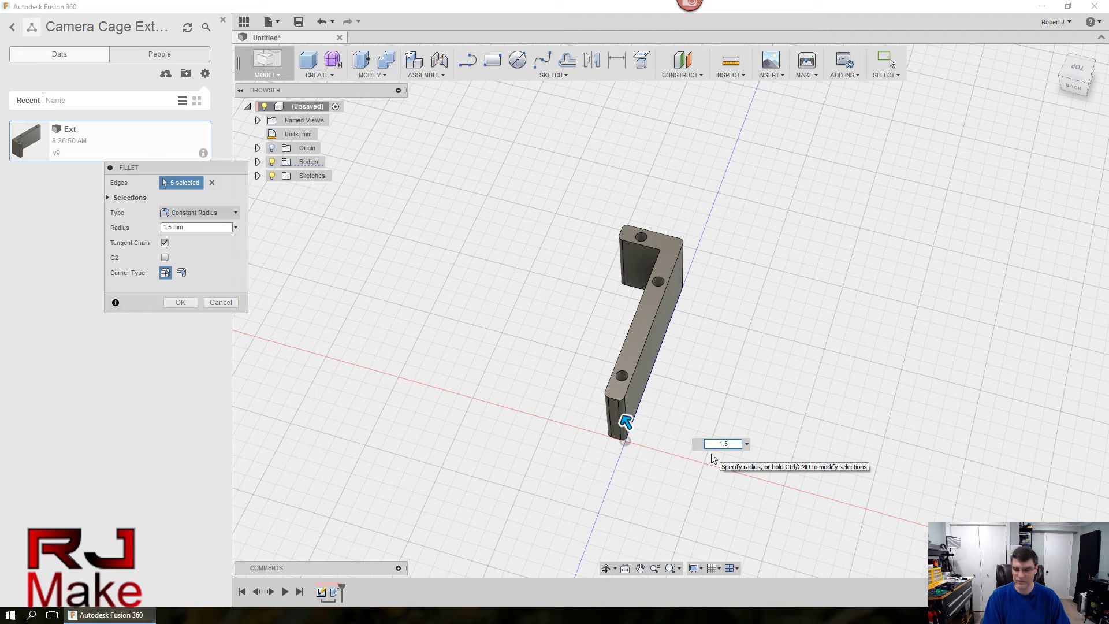
{"action": "key", "text": "Return"}
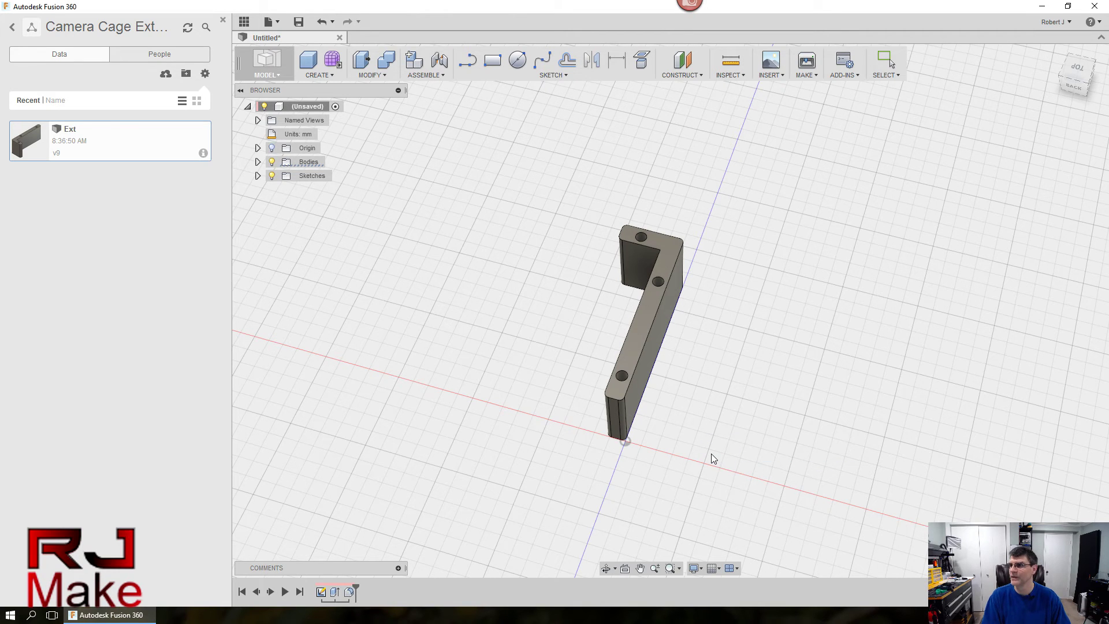
Export Body1 as an STL and send it to Meshmixer for print preparation
{"action": "middle_click_drag", "start_coordinate": [727, 442], "coordinate": [775, 411], "text": "shift"}
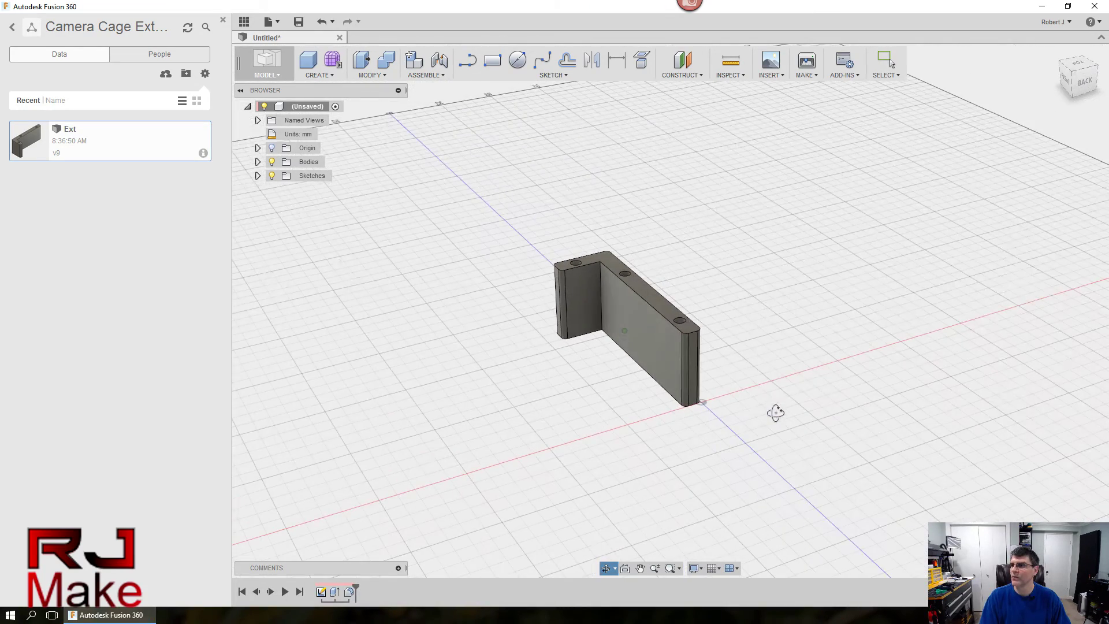
{"action": "left_click", "coordinate": [258, 162]}
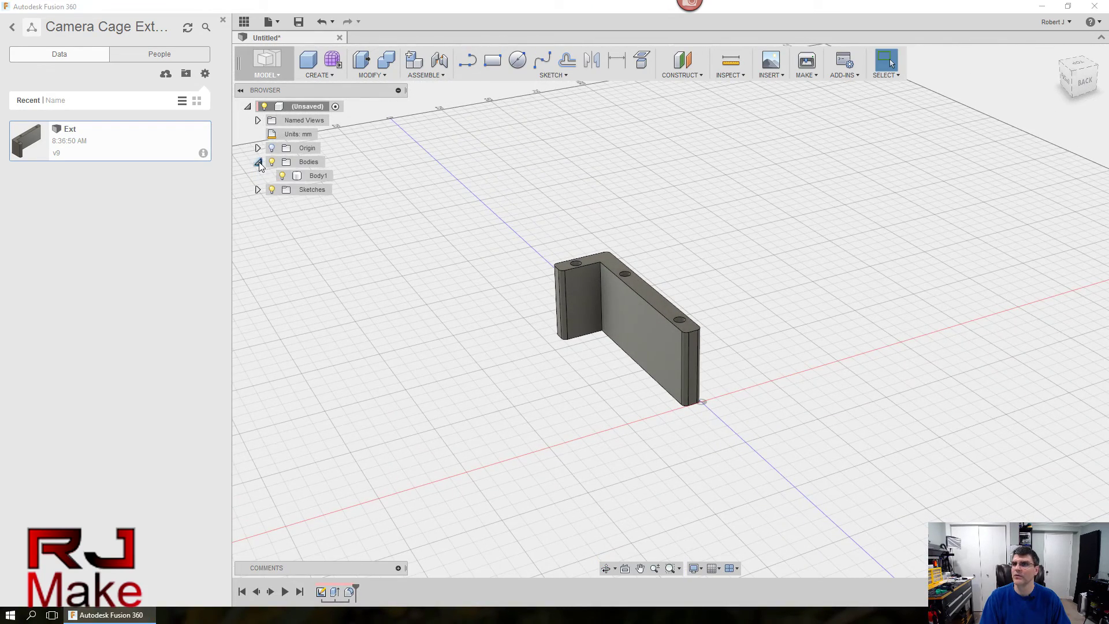
{"action": "left_click", "coordinate": [317, 176]}
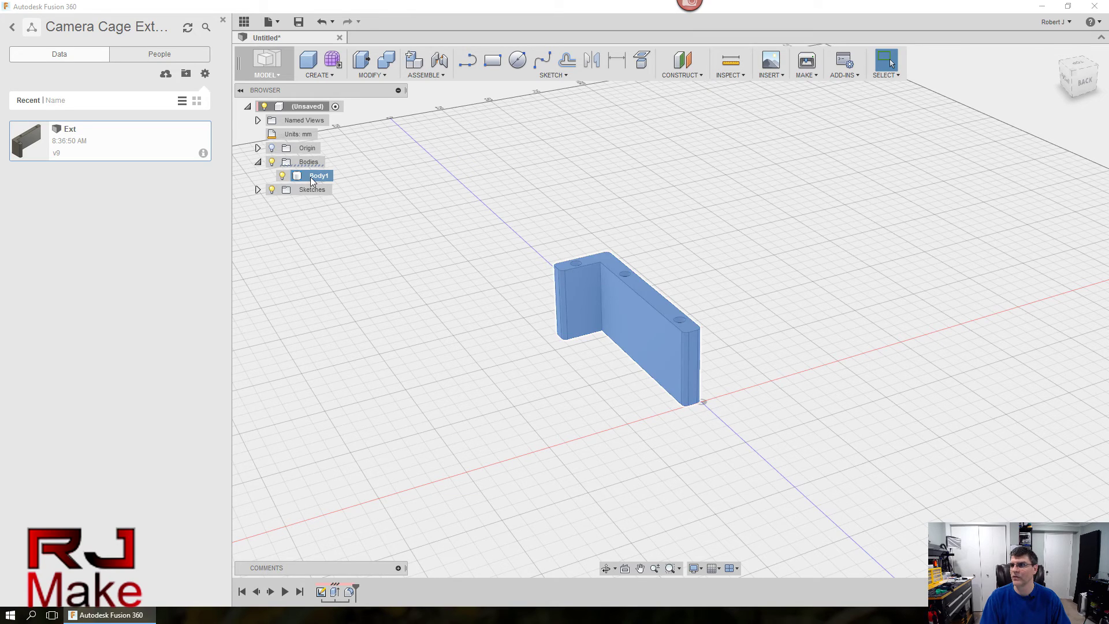
{"action": "left_click", "coordinate": [381, 177]}
{"action": "left_click", "coordinate": [310, 176]}
{"action": "right_click", "coordinate": [310, 176]}
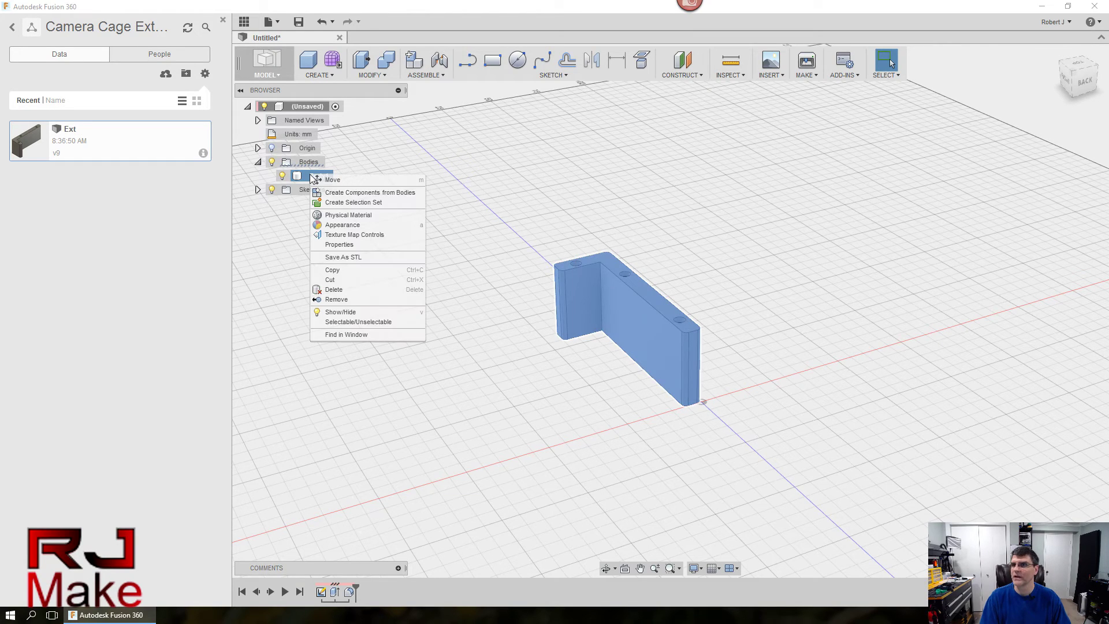
{"action": "left_click", "coordinate": [335, 258]}
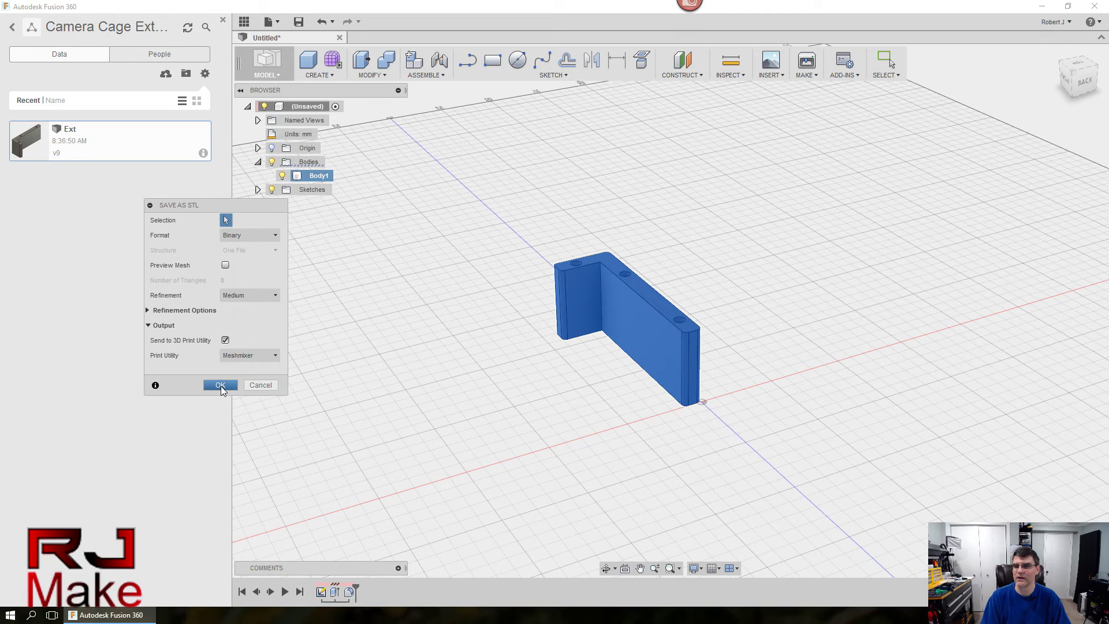
{"action": "left_click", "coordinate": [221, 385]}
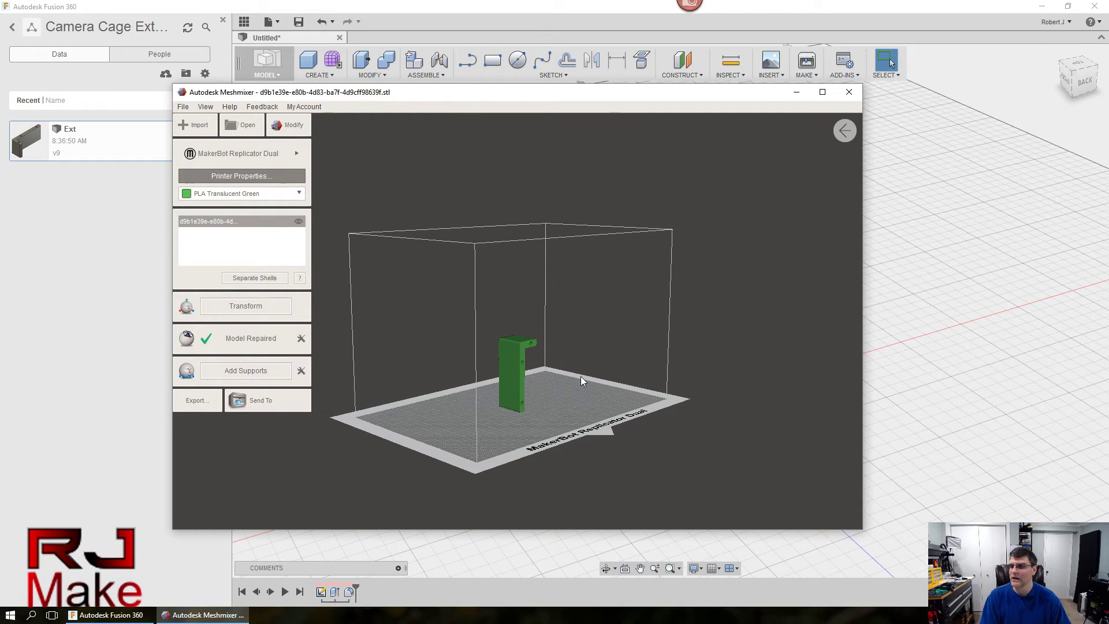
Rotate the bracket +90° about X and drop it onto the build platform
{"action": "right_click_drag", "start_coordinate": [580, 376], "coordinate": [539, 377]}
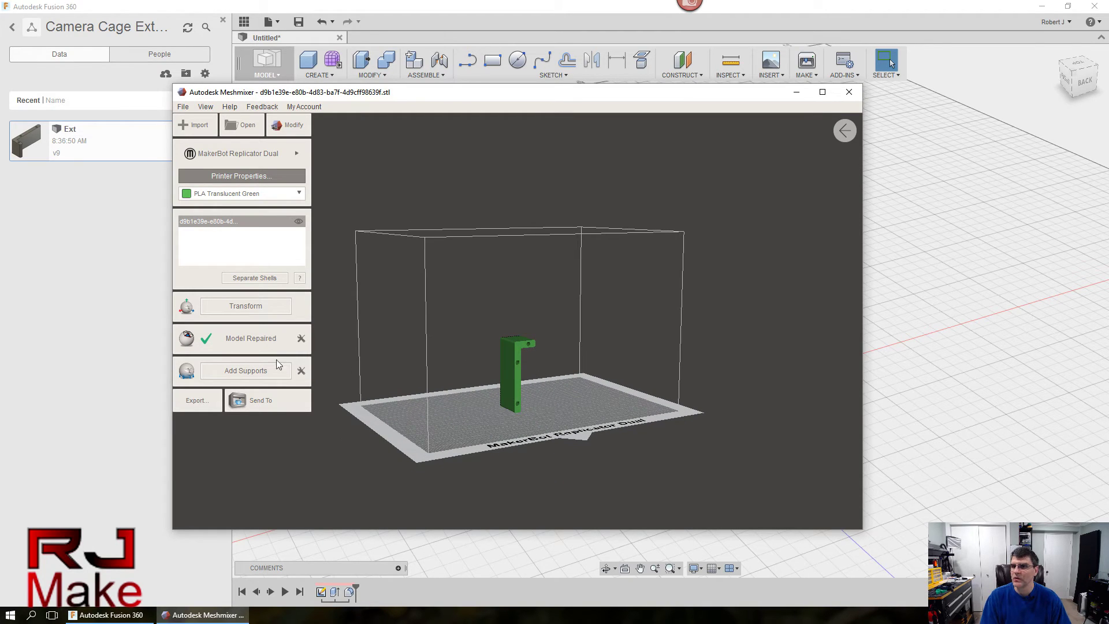
{"action": "left_click", "coordinate": [245, 306]}
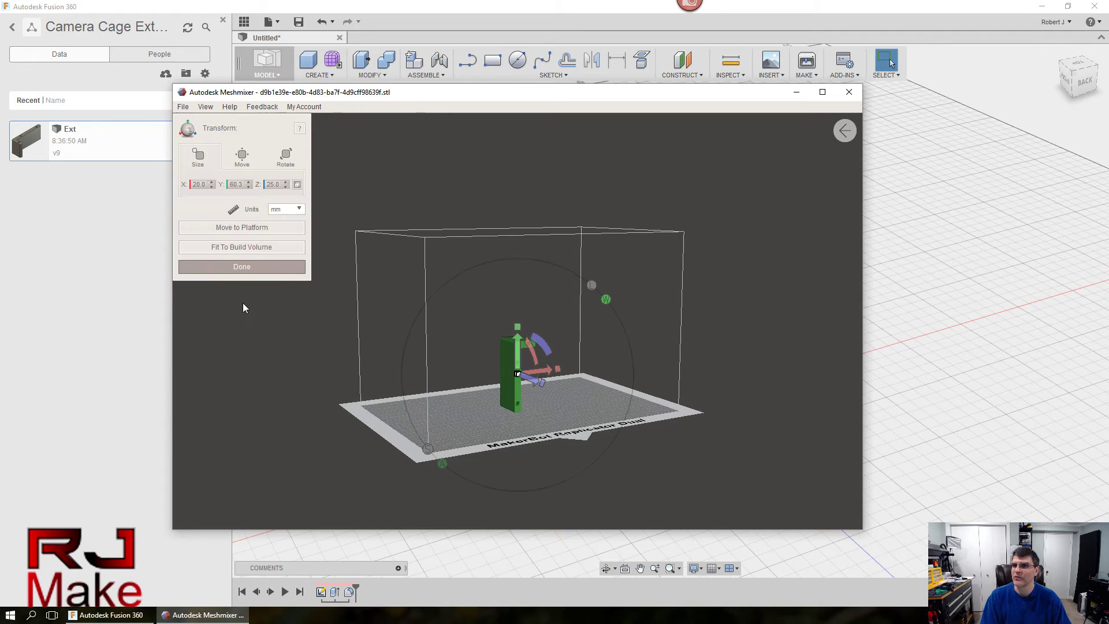
{"action": "left_click", "coordinate": [286, 157]}
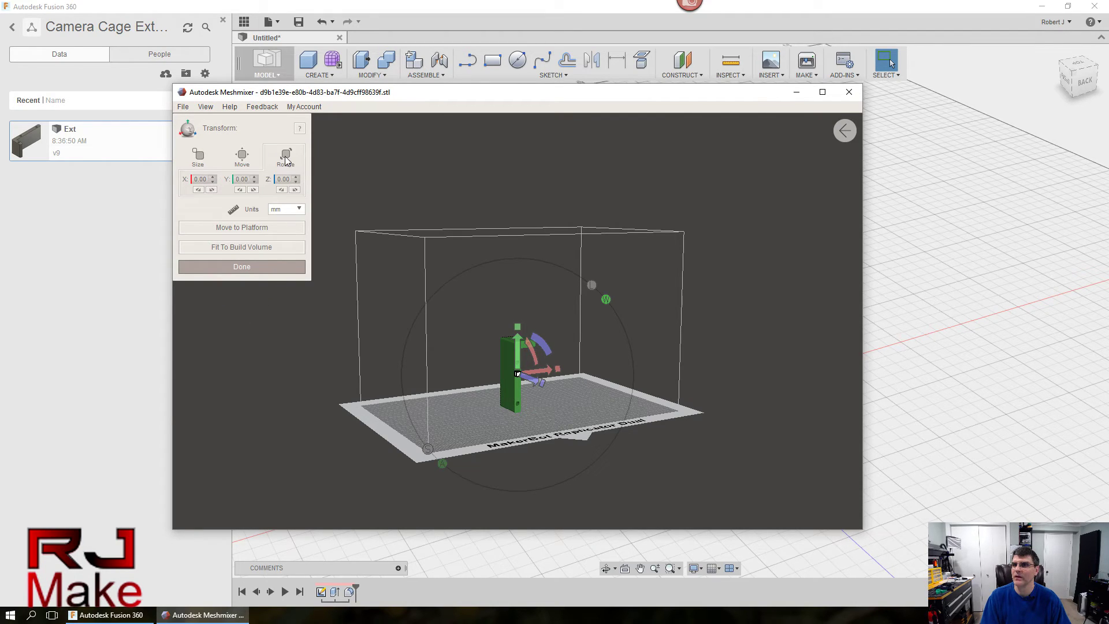
{"action": "left_click", "coordinate": [211, 190]}
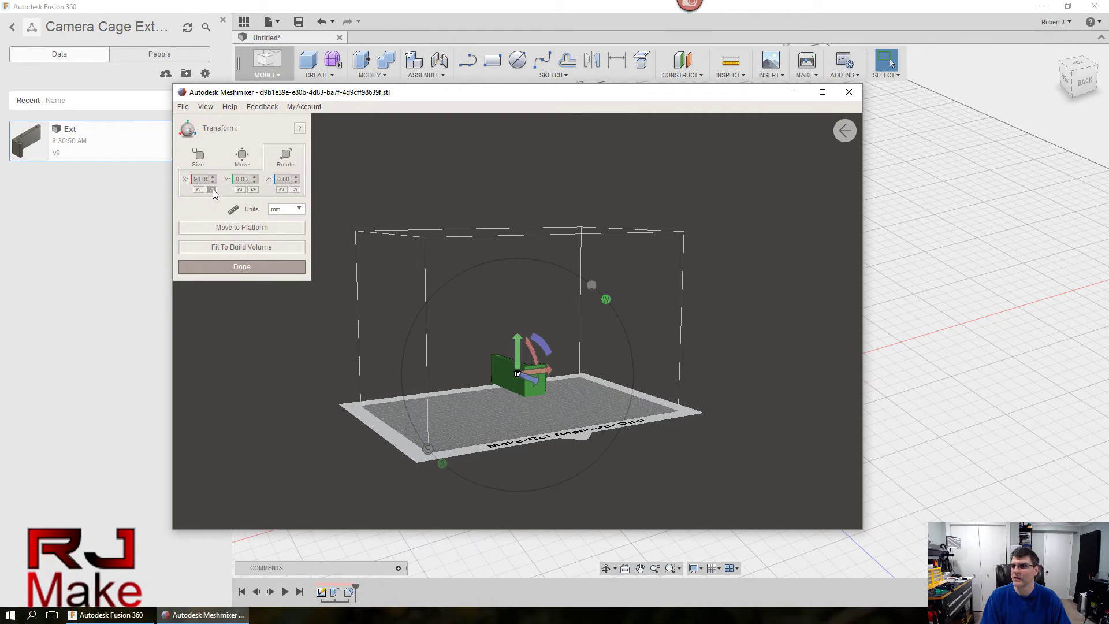
{"action": "left_click", "coordinate": [243, 228]}
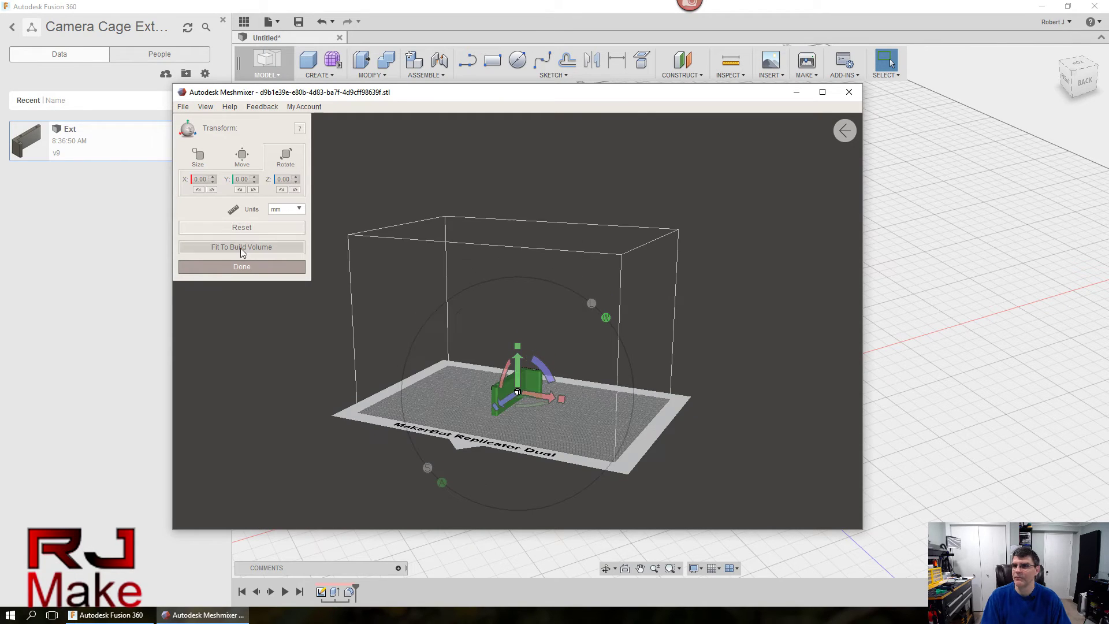
{"action": "left_click", "coordinate": [233, 266]}
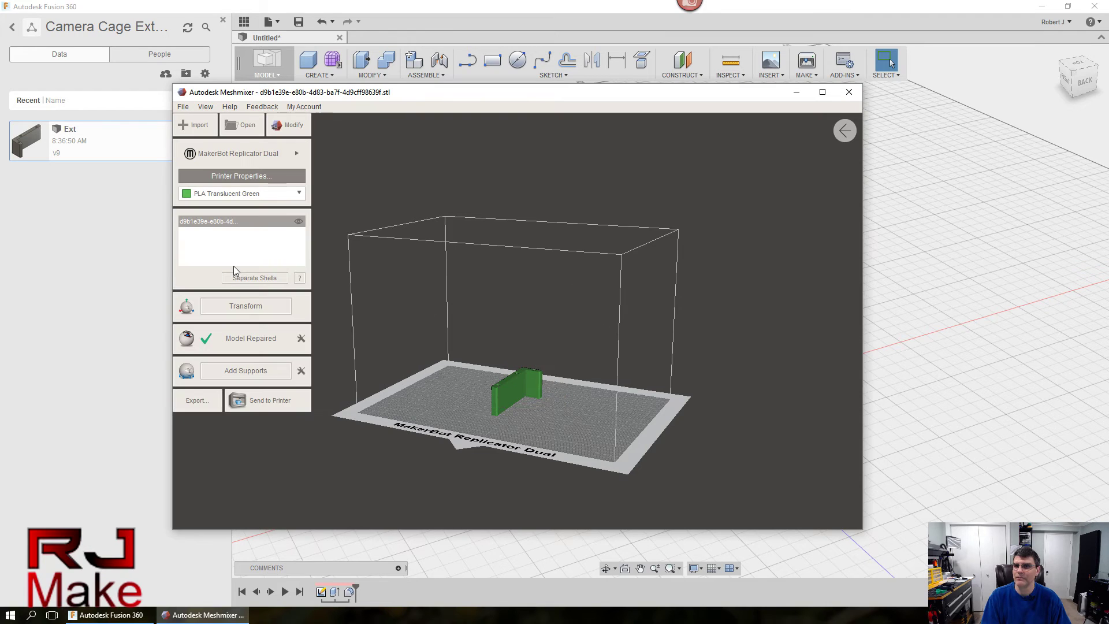
{"action": "left_click", "coordinate": [195, 405]}
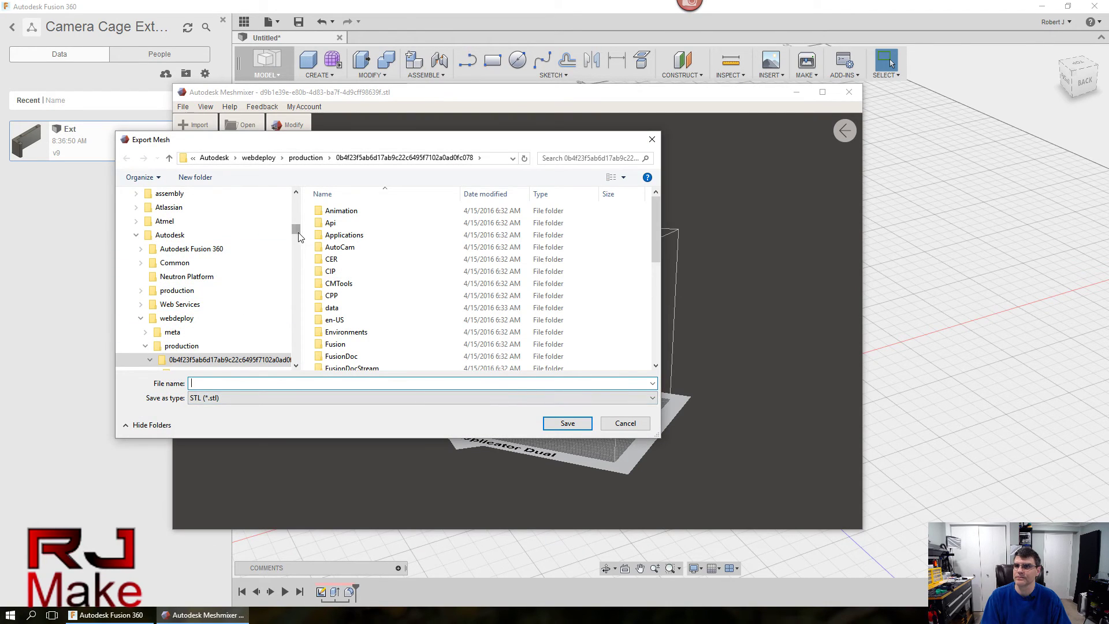
Browse to Documents > 3D Projects > STL's > Camera Cage Ext as the export location
{"action": "left_click_drag", "start_coordinate": [295, 230], "coordinate": [296, 199]}
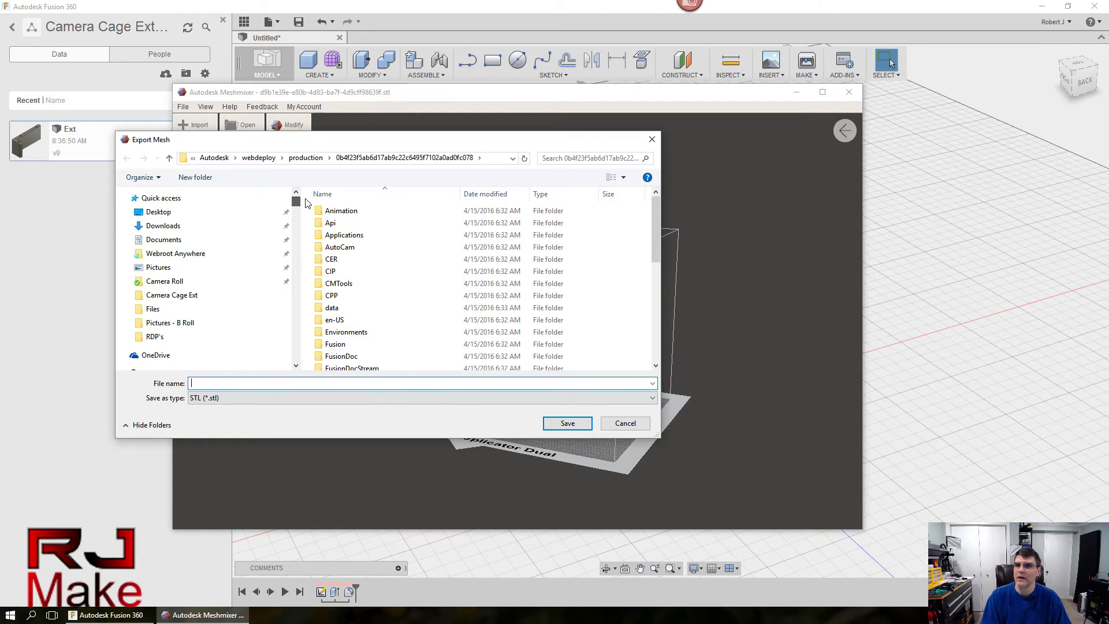
{"action": "left_click", "coordinate": [161, 240]}
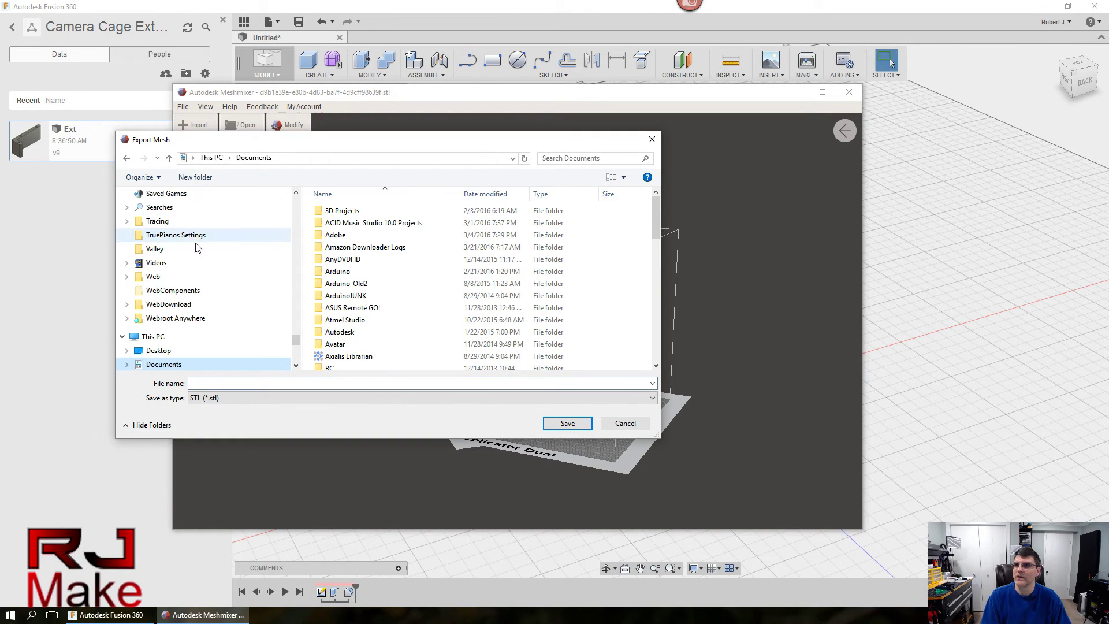
{"action": "double_click", "coordinate": [347, 211]}
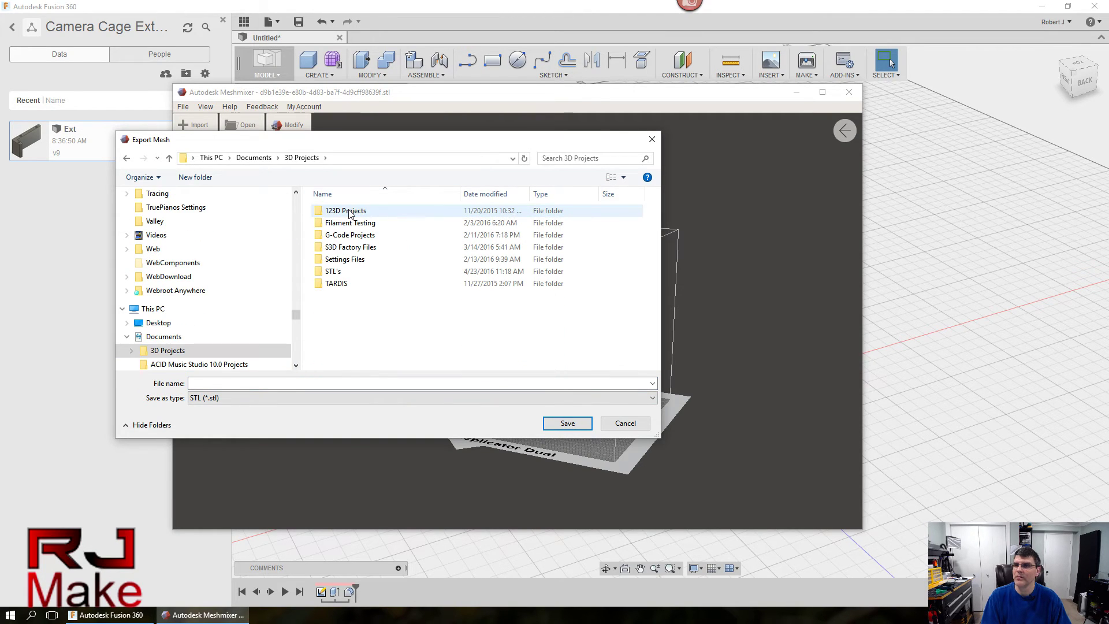
{"action": "double_click", "coordinate": [333, 271]}
{"action": "double_click", "coordinate": [346, 297]}
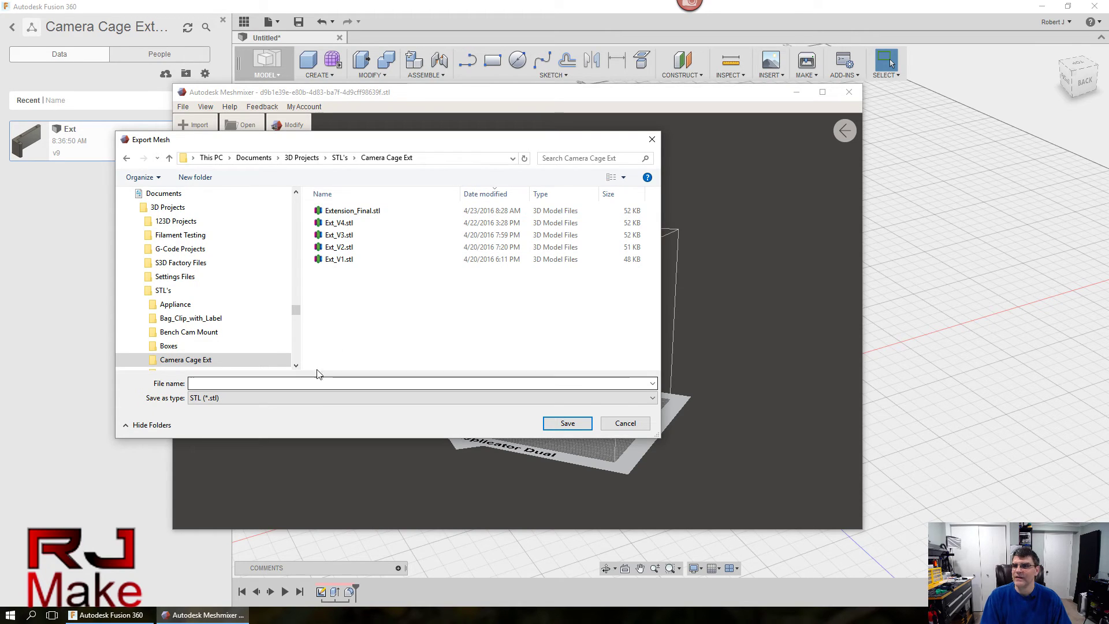
Save the mesh as Extension_Final_Test.stl and close Meshmixer
{"action": "left_click", "coordinate": [355, 211]}
{"action": "left_click", "coordinate": [265, 382]}
{"action": "double_click", "coordinate": [238, 383]}
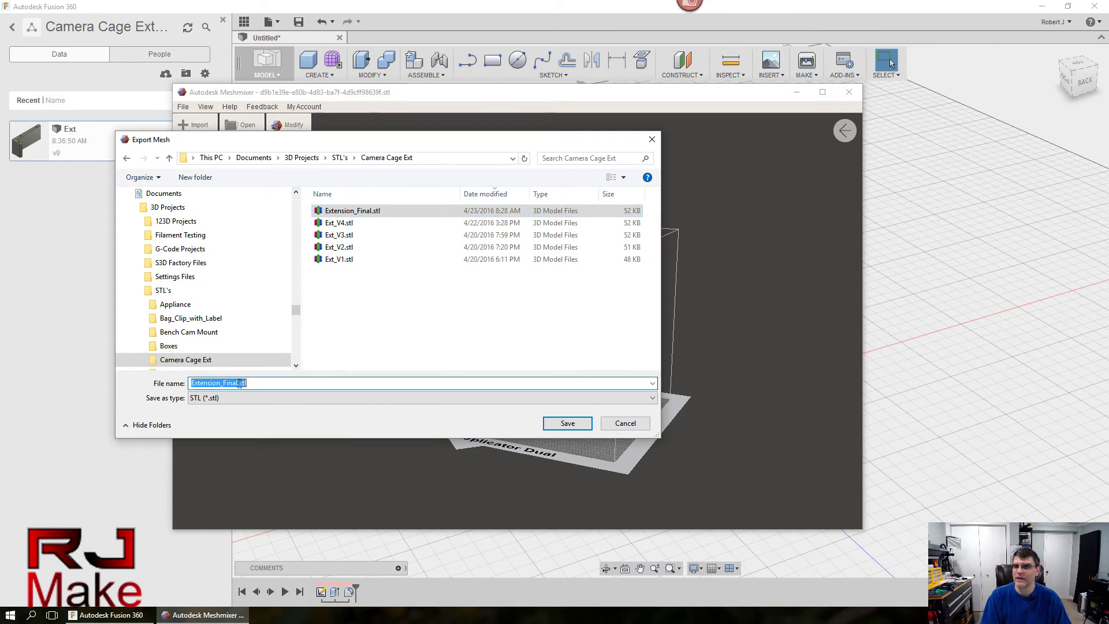
{"action": "left_click", "coordinate": [240, 383]}
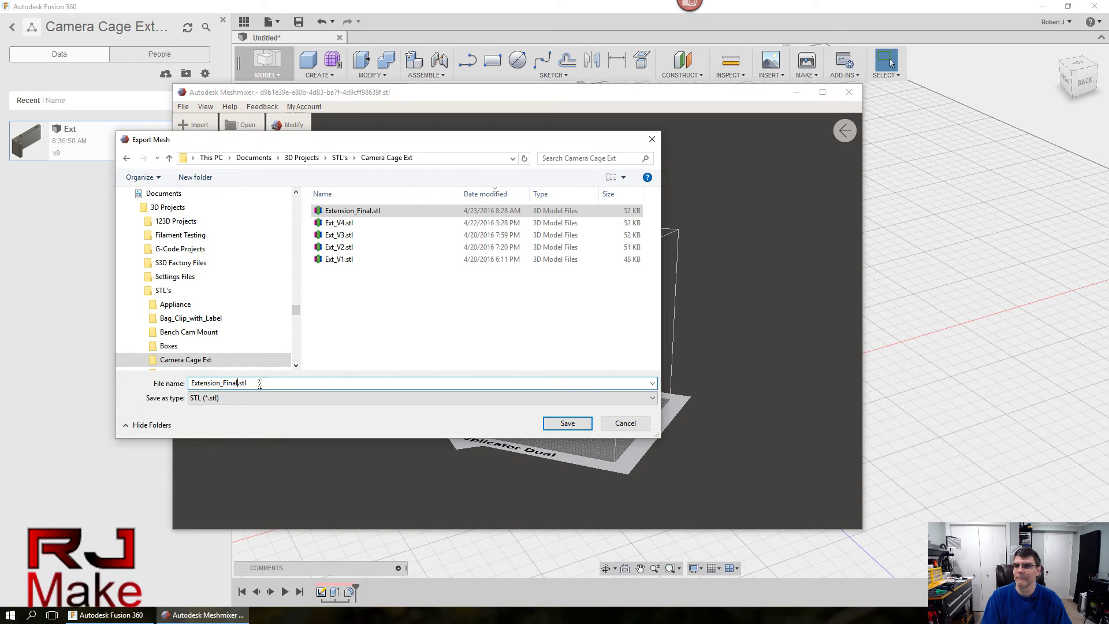
{"action": "type", "text": "_Test"}
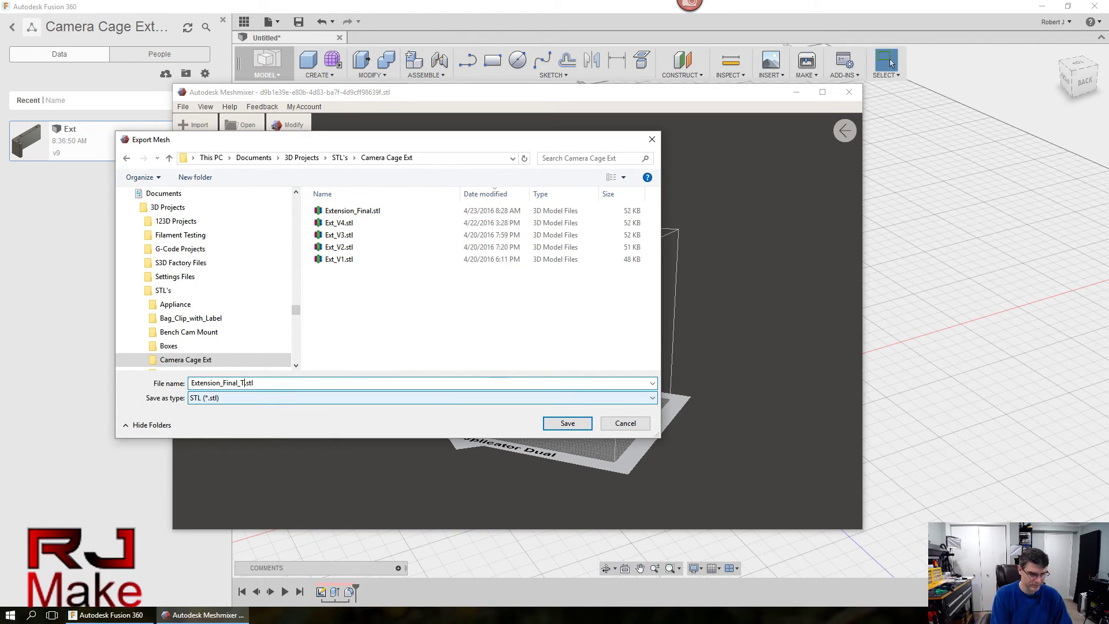
{"action": "left_click", "coordinate": [565, 425]}
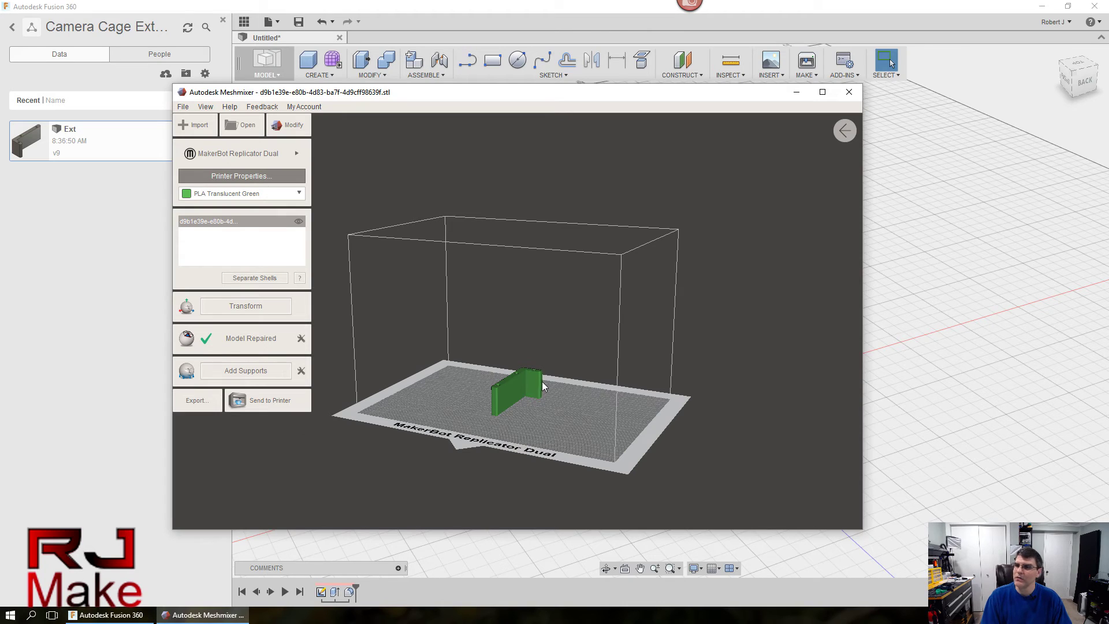
{"action": "left_click", "coordinate": [849, 98]}
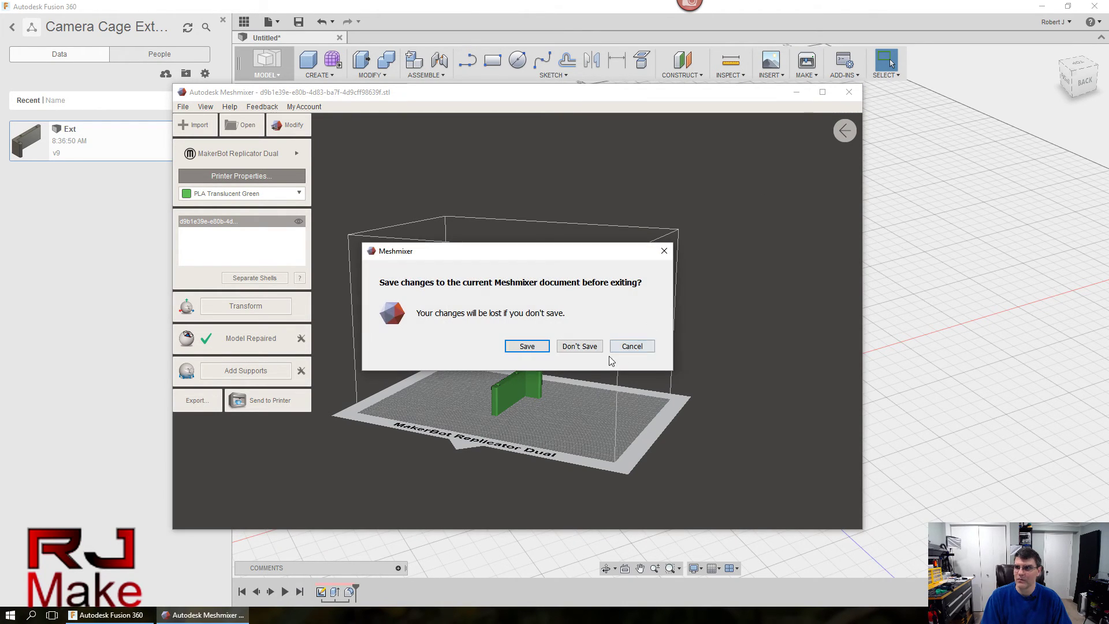
Exit Meshmixer without saving its document, then toggle Body1's visibility off and on
{"action": "left_click", "coordinate": [579, 347]}
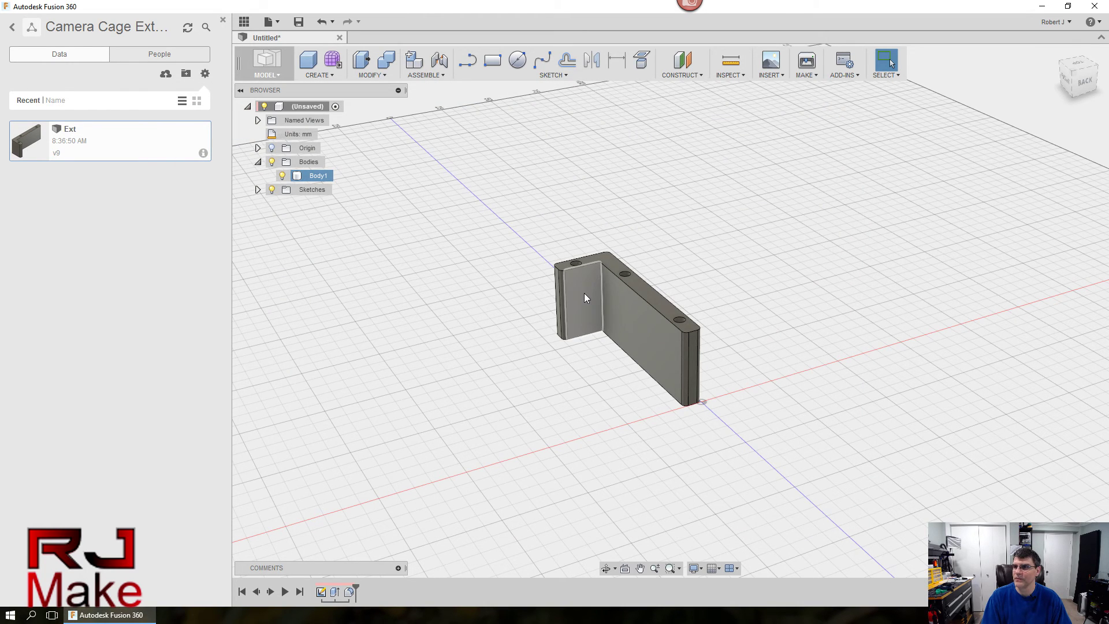
{"action": "left_click", "coordinate": [282, 176]}
{"action": "left_click", "coordinate": [282, 175]}
Save Body1 as STL with Send to 3D Print Utility unchecked, then cancel the file dialog
{"action": "right_click", "coordinate": [318, 177]}
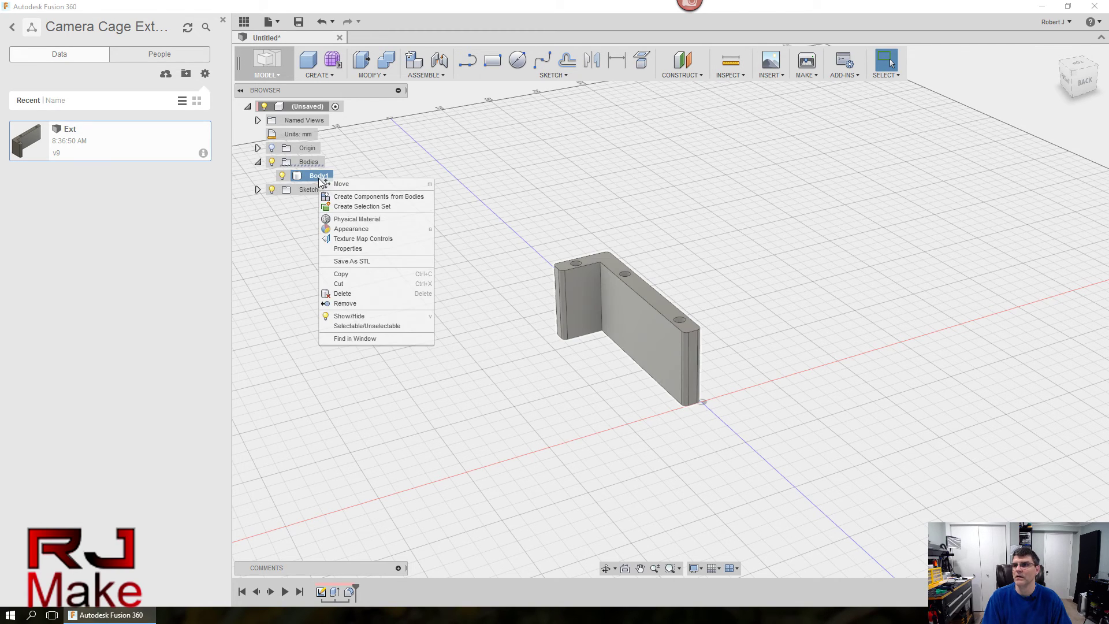
{"action": "left_click", "coordinate": [379, 267]}
{"action": "left_click", "coordinate": [226, 341]}
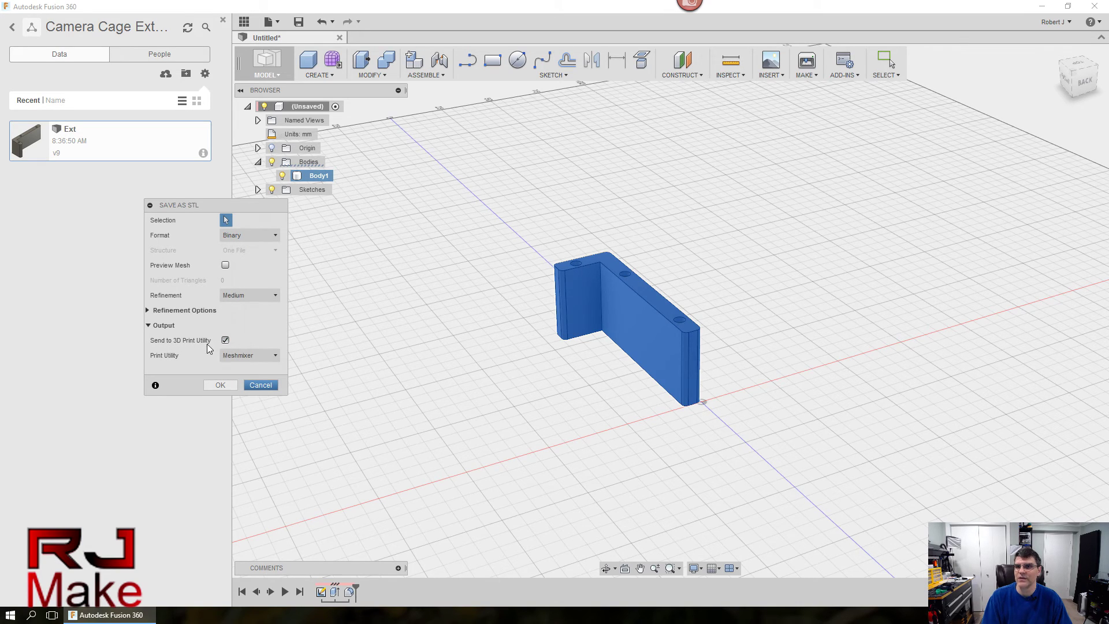
{"action": "left_click", "coordinate": [225, 340]}
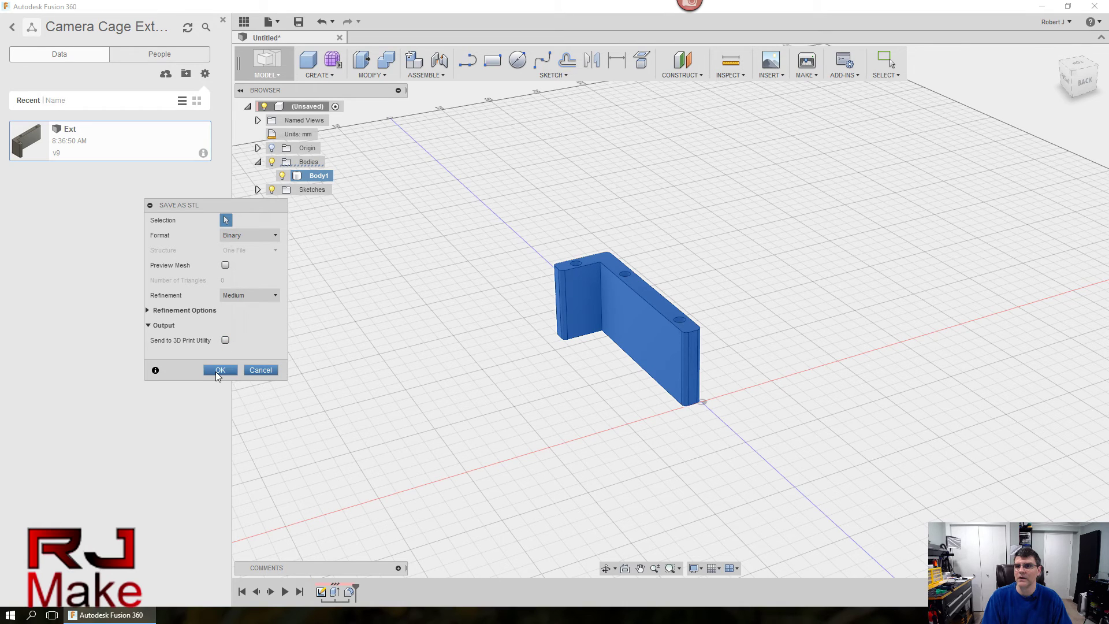
{"action": "left_click", "coordinate": [224, 370]}
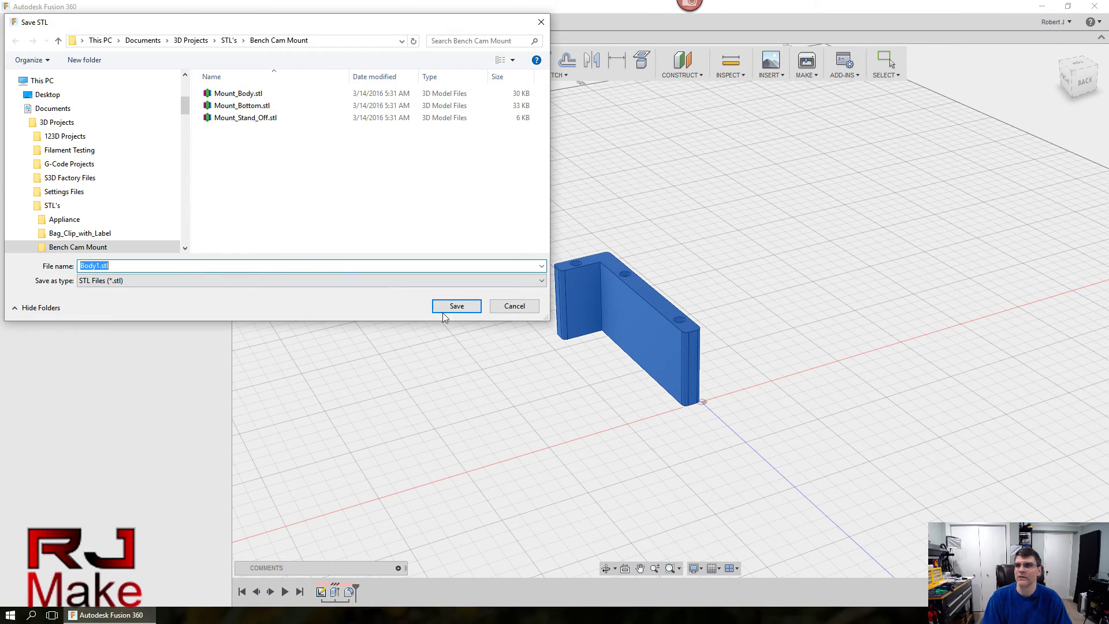
{"action": "left_click", "coordinate": [512, 307]}
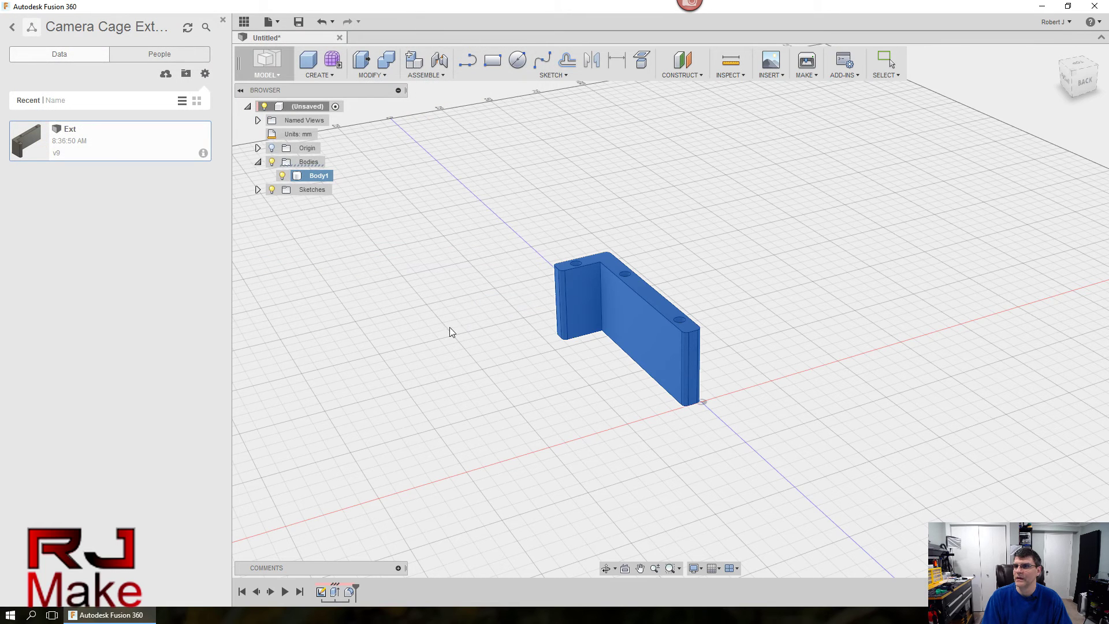